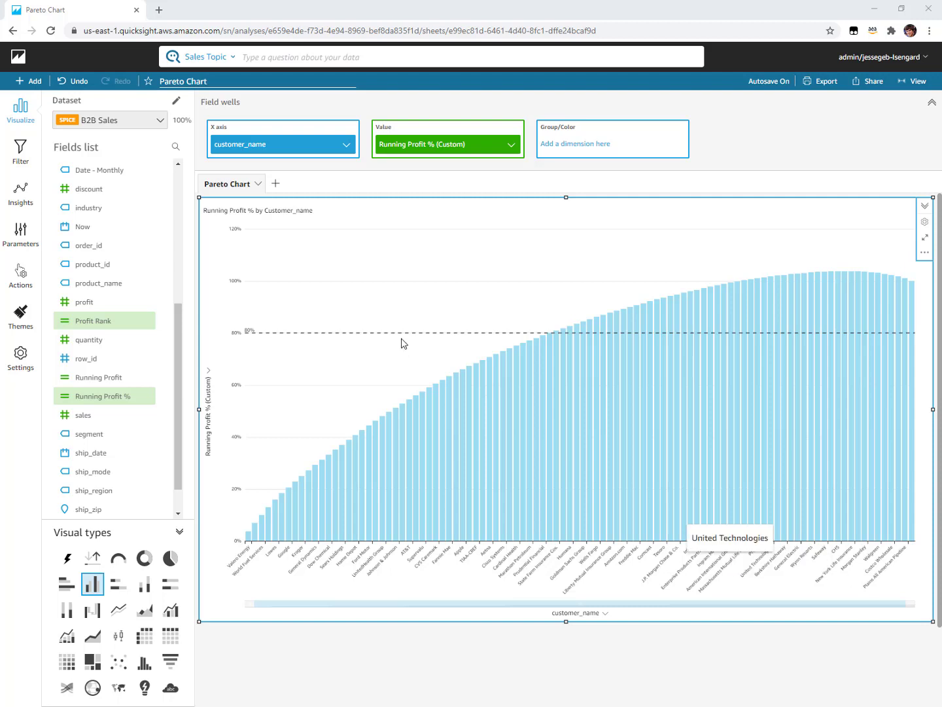
# - Review the finished Pareto Chart of Running Profit % by customer with its 80% line
pyautogui.moveTo(403, 343)
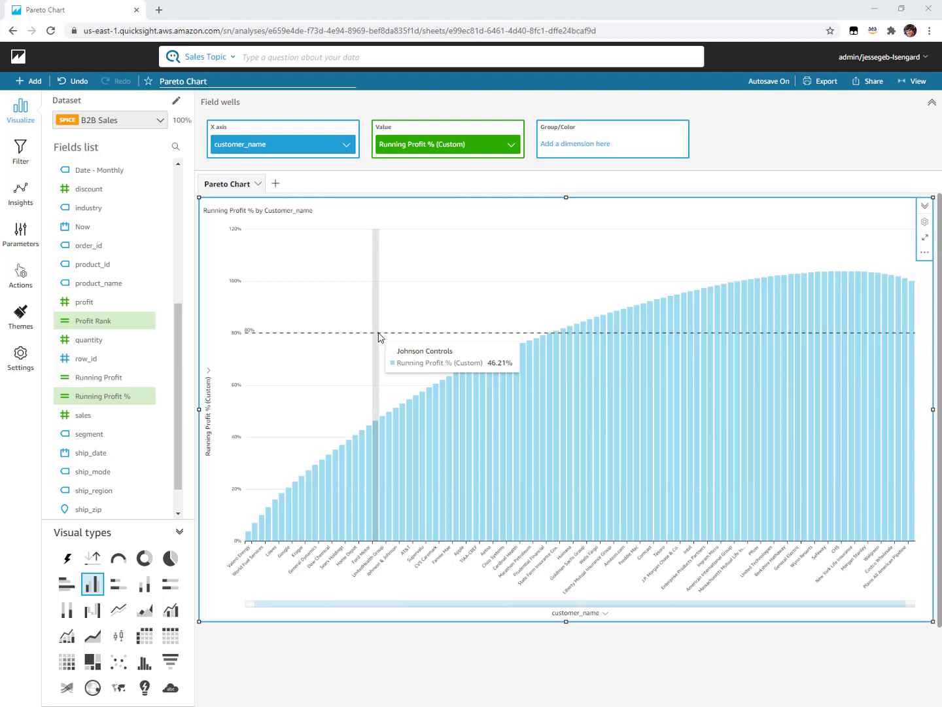
# - Add Sheet 3 and plot sum of profit by customer_name as a near full-width vertical bar chart
pyautogui.click(276, 185)
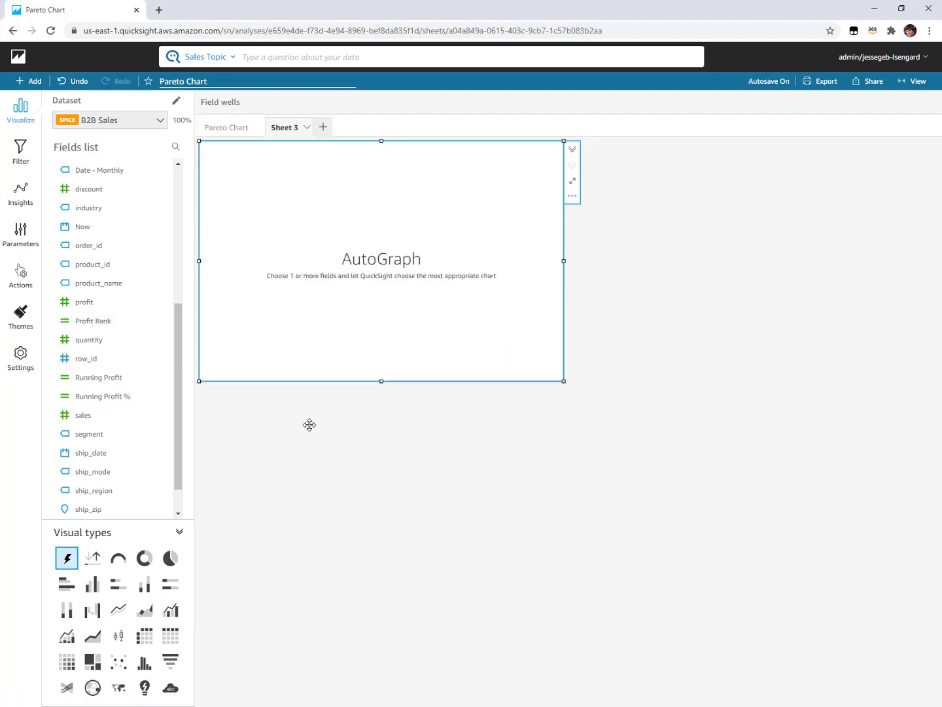
pyautogui.scroll(-1, 178, 426)
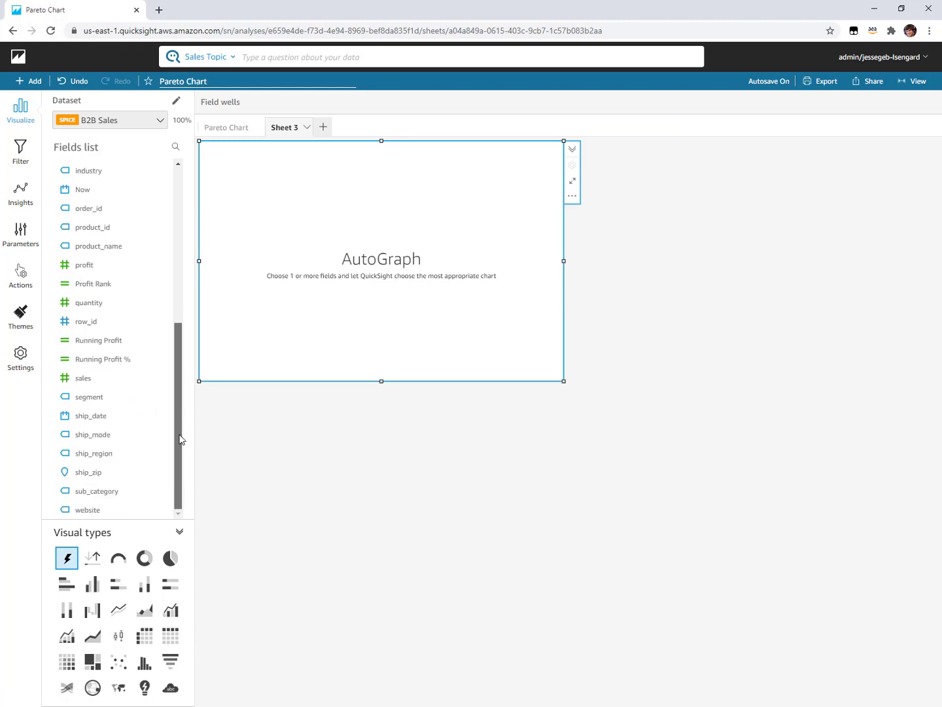
pyautogui.moveTo(180, 441); pyautogui.dragTo(187, 342)
pyautogui.click(108, 265)
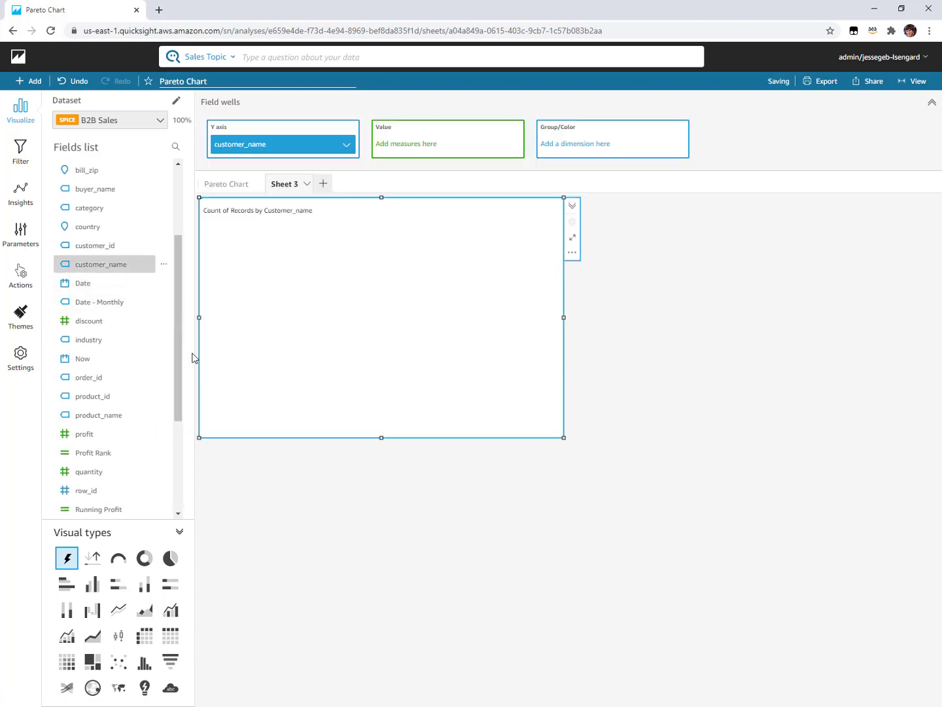
pyautogui.moveTo(181, 390); pyautogui.dragTo(175, 412)
pyautogui.click(106, 396)
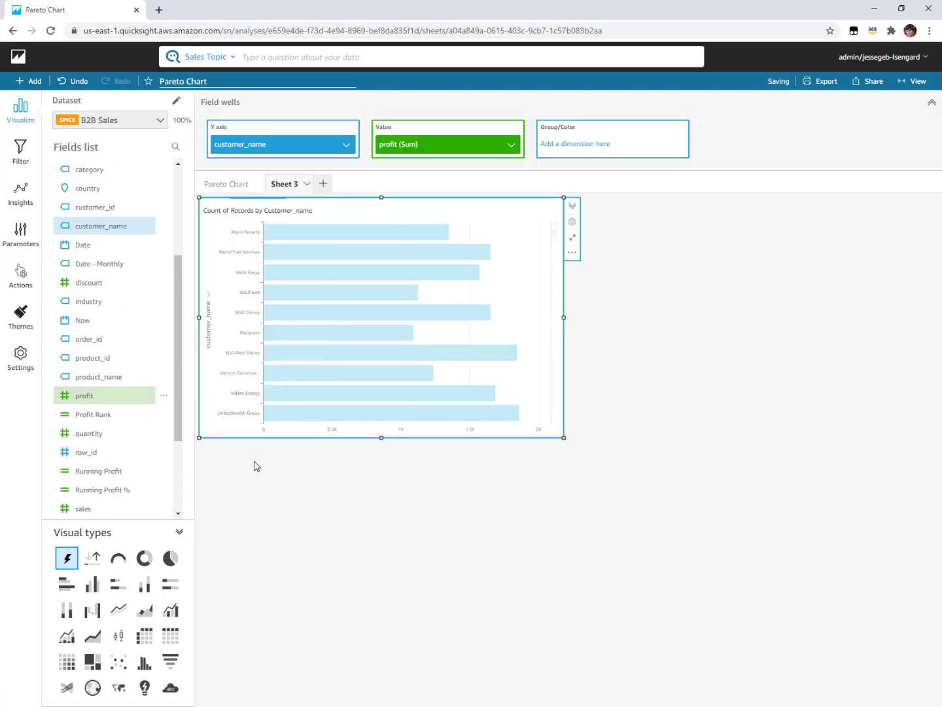
pyautogui.click(144, 584)
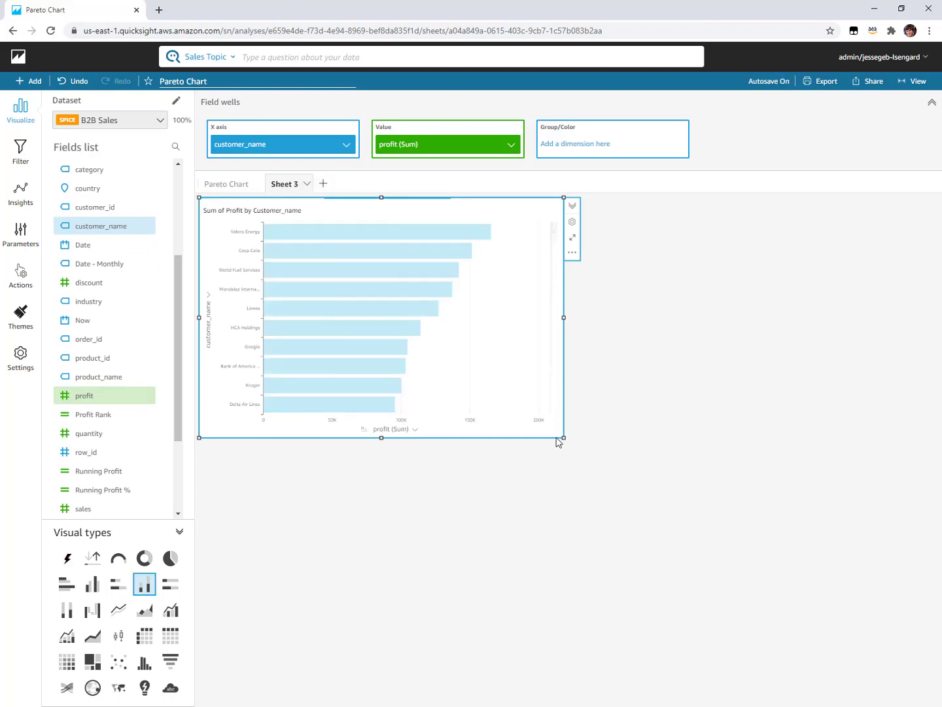
pyautogui.moveTo(564, 437); pyautogui.dragTo(900, 596)
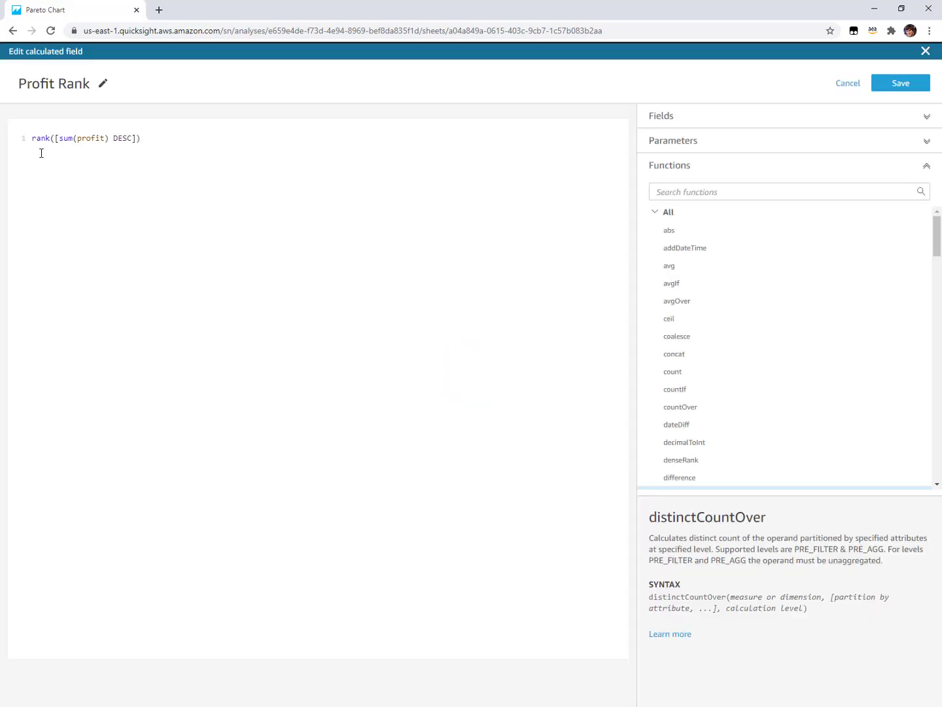
# - Examine the rank([sum(profit) DESC]) formula and read the rank function's documentation
pyautogui.moveTo(50, 138); pyautogui.dragTo(136, 138)
pyautogui.click(108, 173)
pyautogui.click(692, 192)
pyautogui.write('rank')
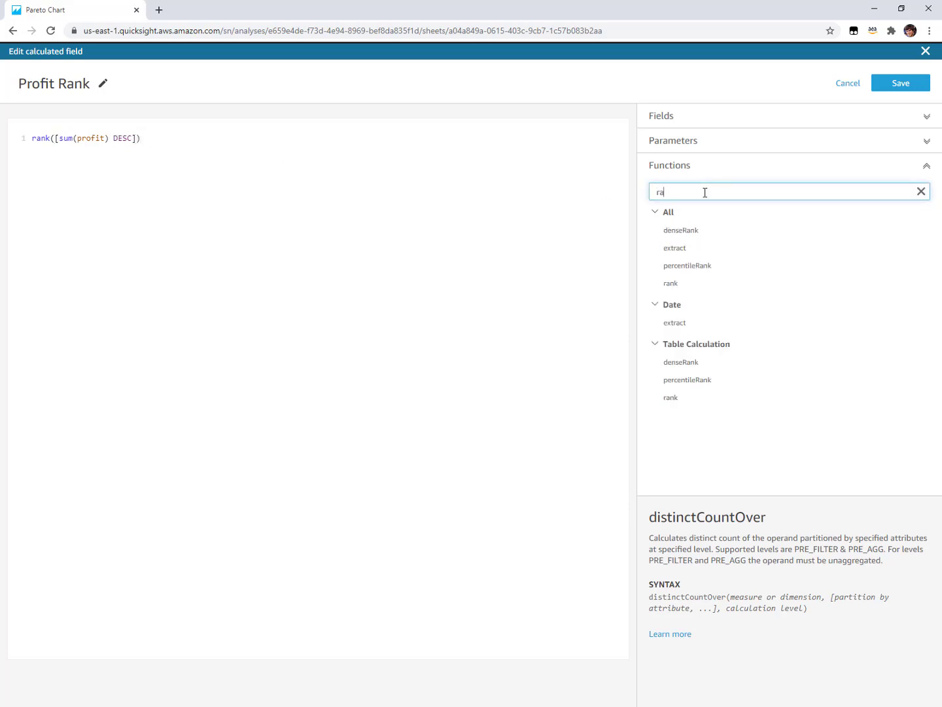
pyautogui.click(678, 269)
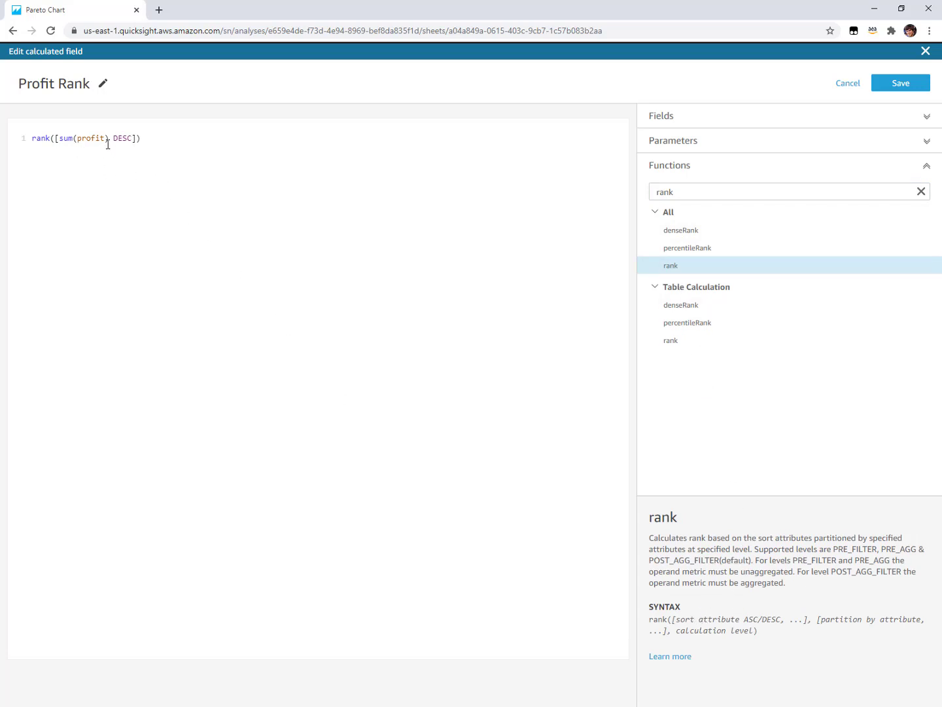
pyautogui.moveTo(107, 139); pyautogui.dragTo(77, 139)
pyautogui.click(178, 139)
# - Save Profit Rank, then turn the bar chart into a table with Profit Rank added
pyautogui.click(904, 85)
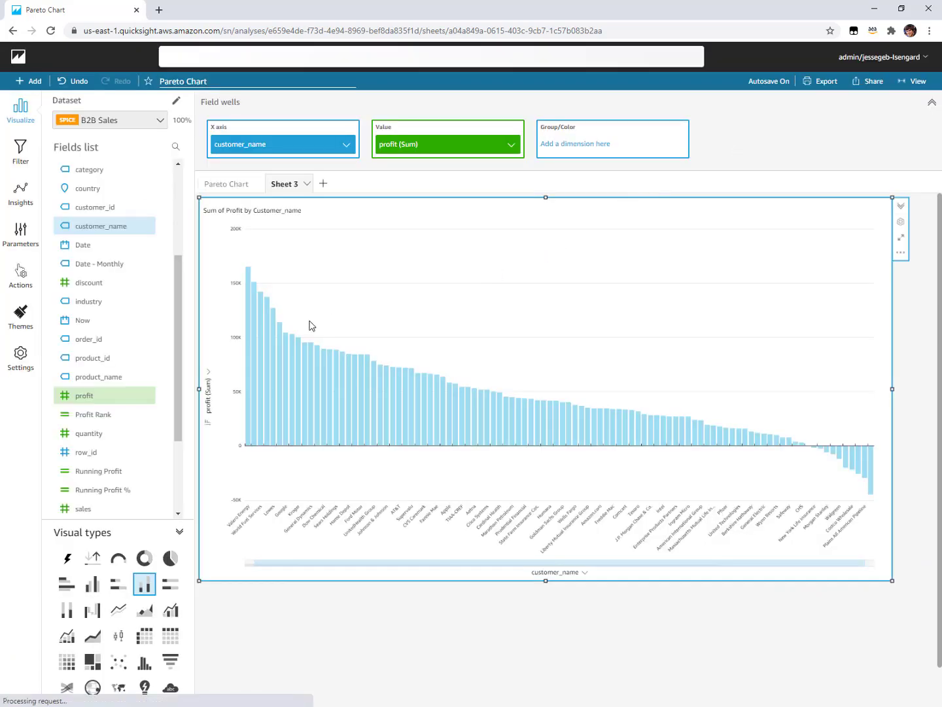
pyautogui.click(151, 637)
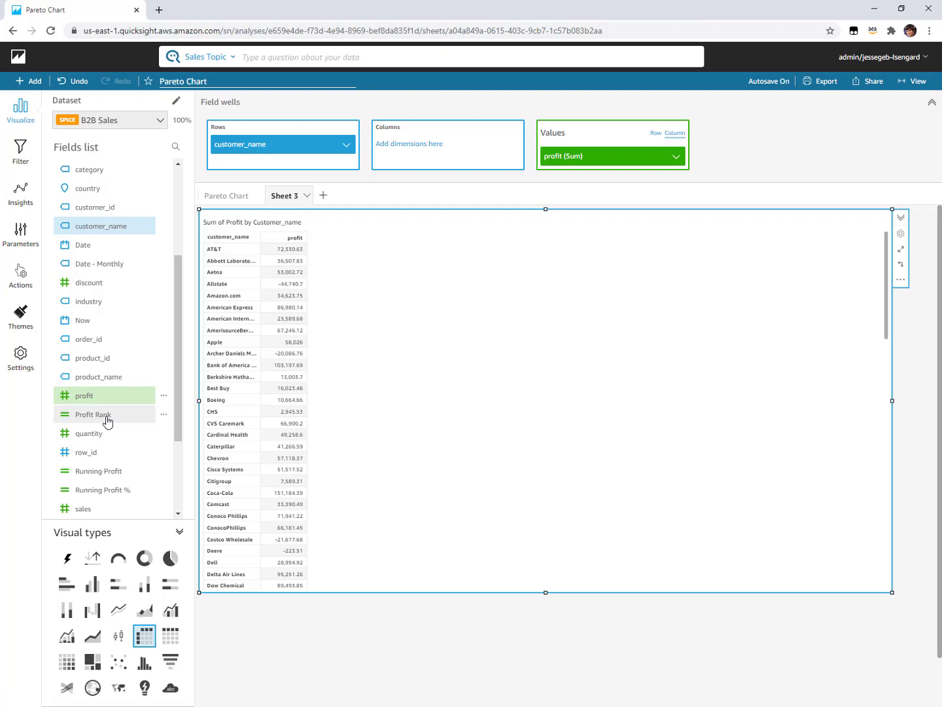
pyautogui.click(82, 415)
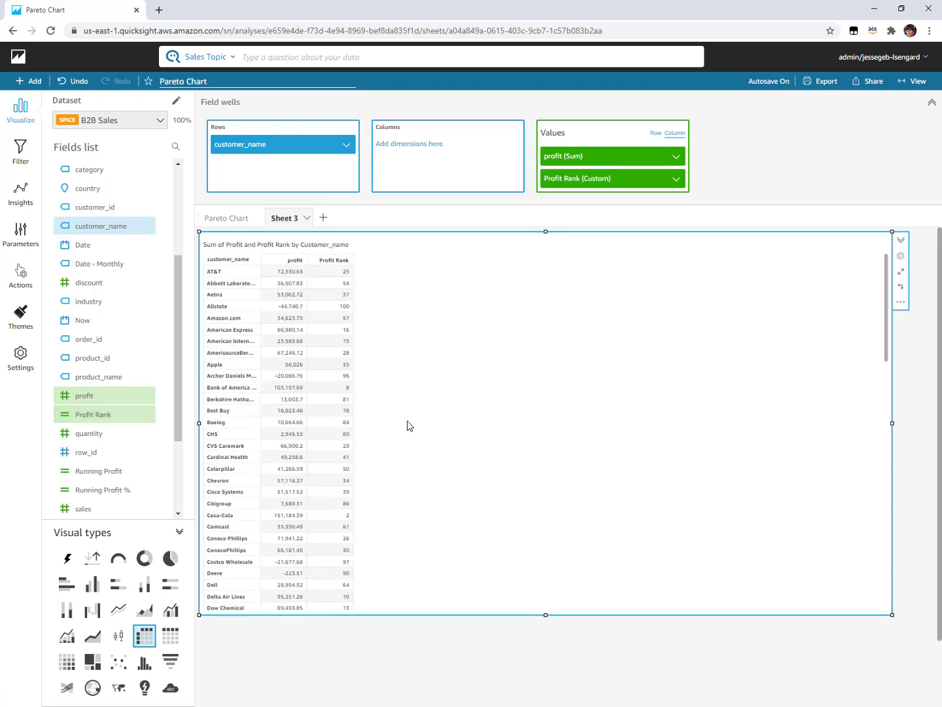
# - Optimize the analysis layout for 1366px width
pyautogui.click(17, 359)
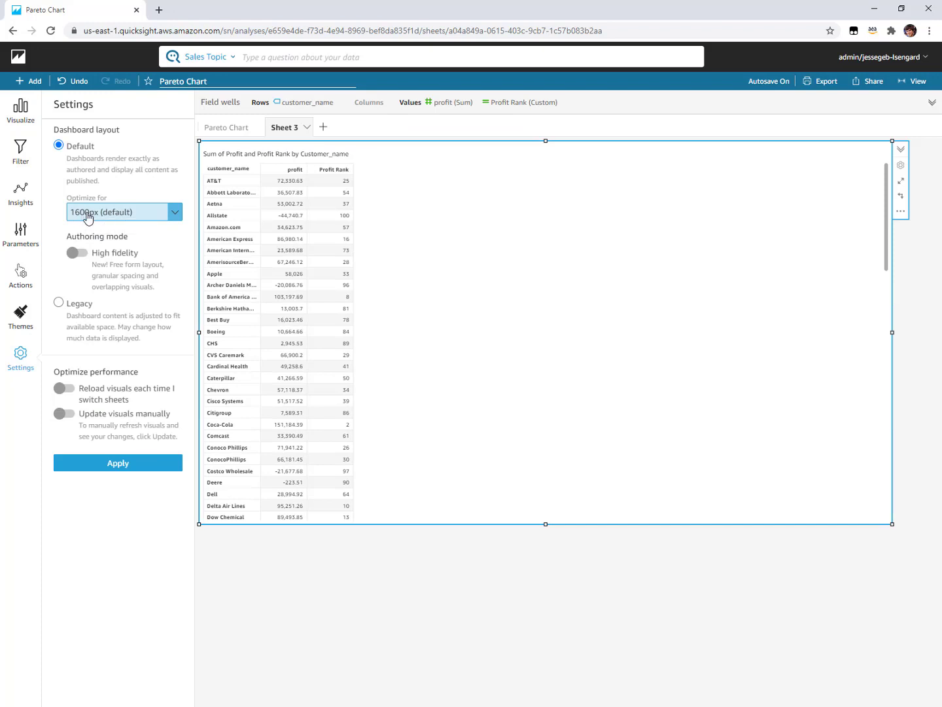
pyautogui.click(87, 217)
pyautogui.click(111, 258)
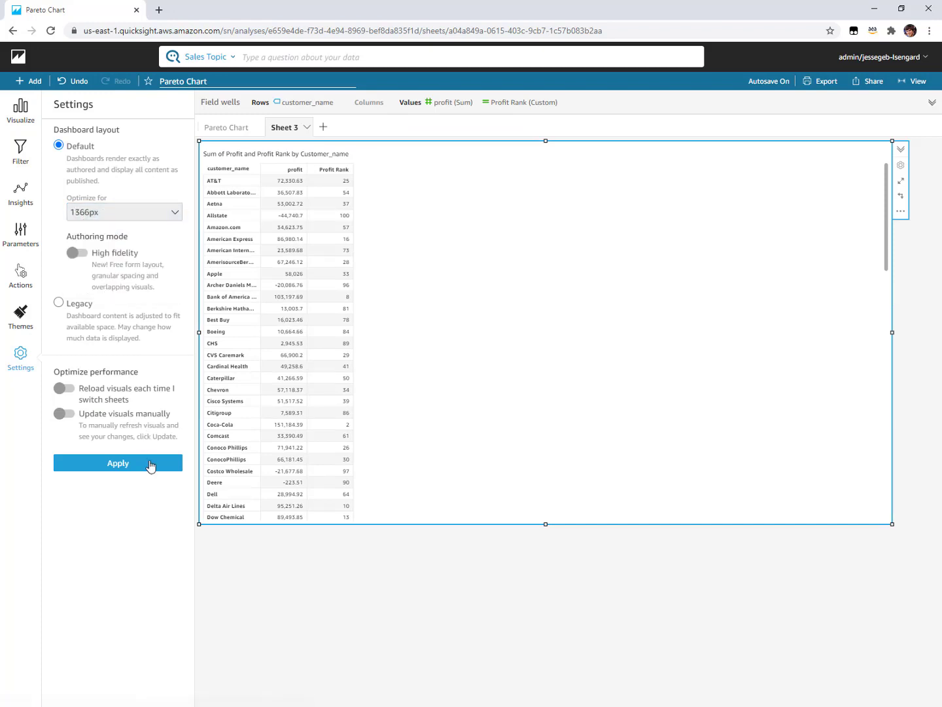
pyautogui.click(149, 463)
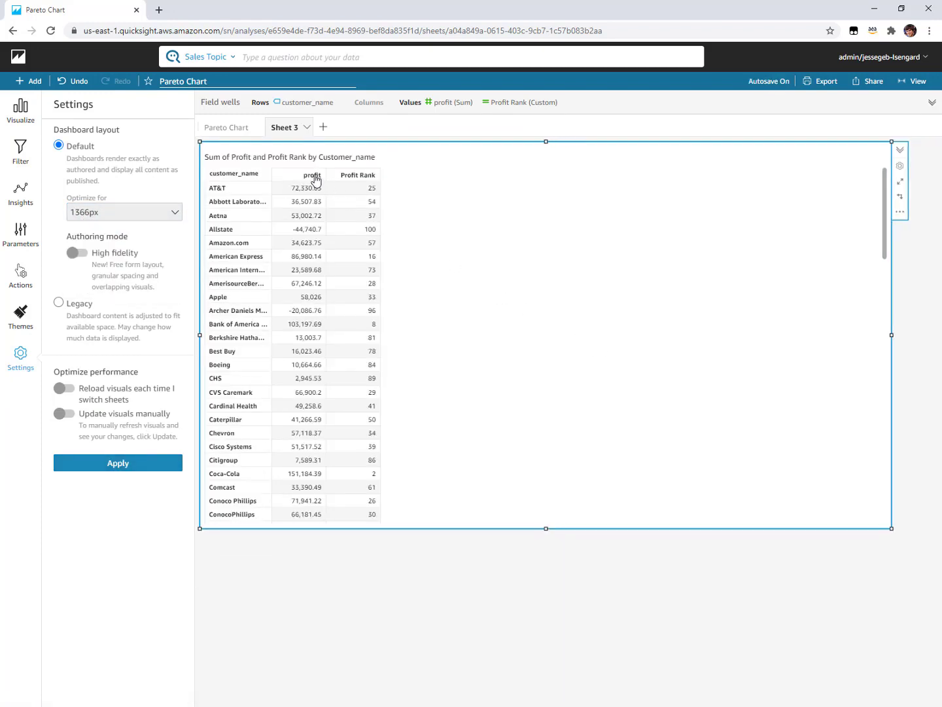
# - Sort the table by profit, highest first
pyautogui.click(312, 176)
pyautogui.click(314, 207)
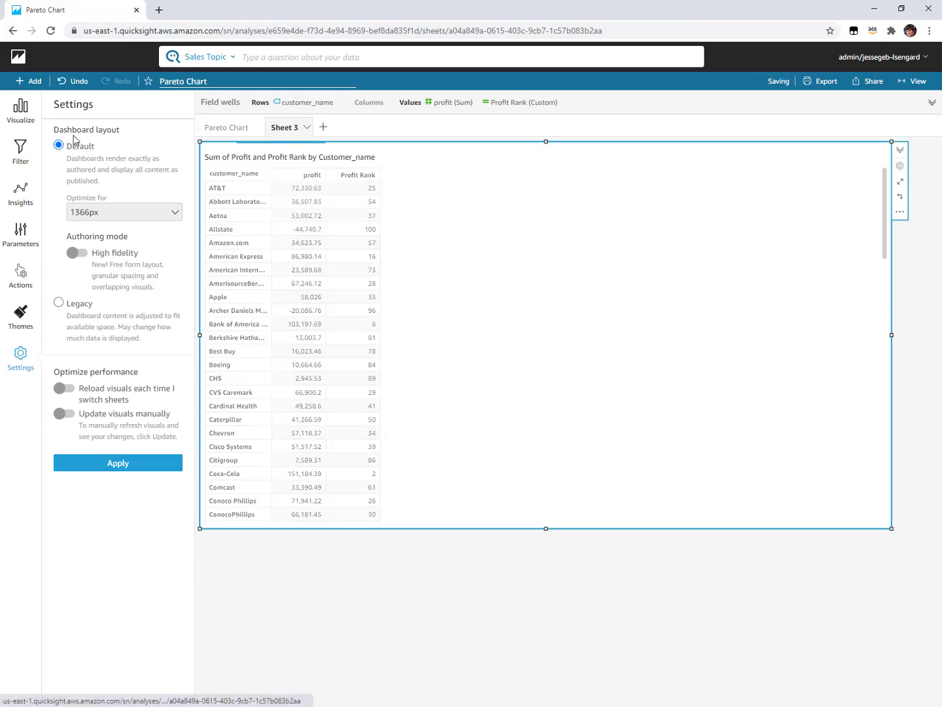
pyautogui.click(30, 123)
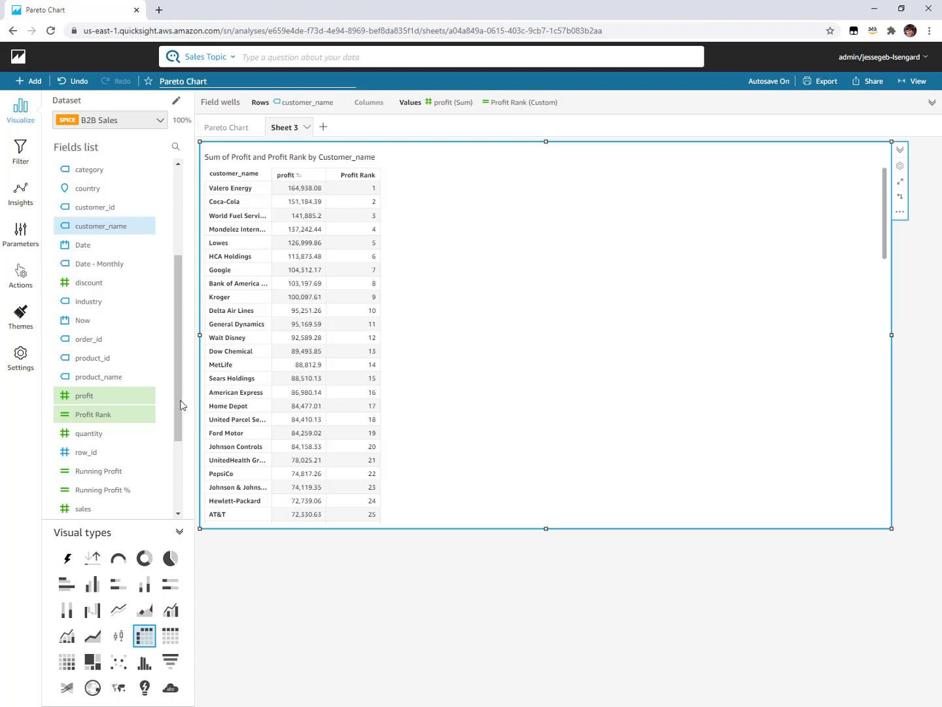
pyautogui.scroll(-1, 172, 432)
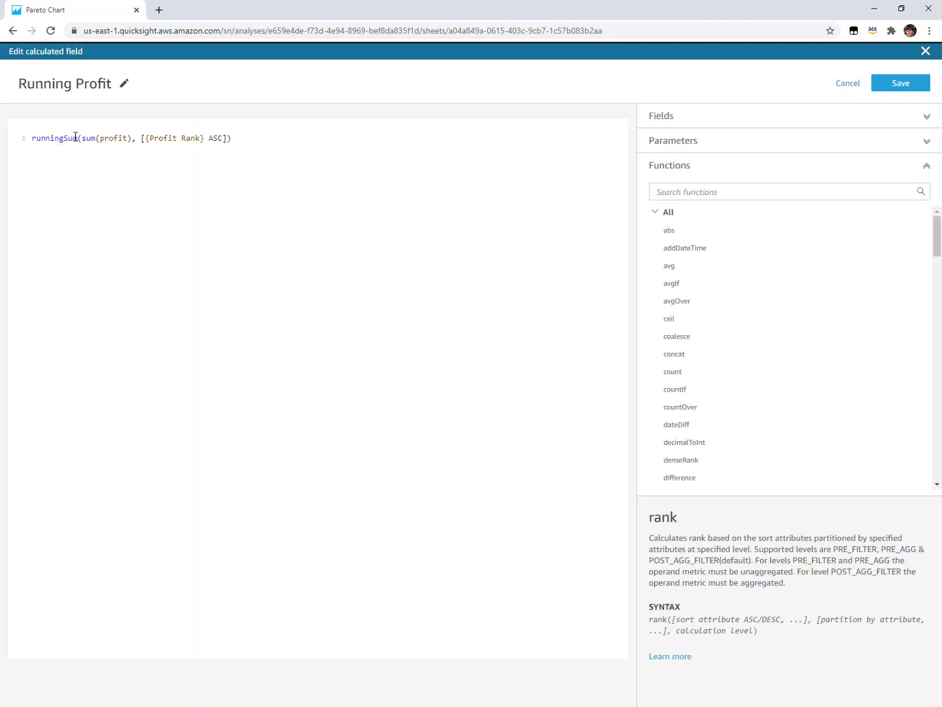
# - Walk through runningSum(sum(profit), [{Profit Rank} ASC]) part by part, then cancel without changes
pyautogui.doubleClick(75, 137)
pyautogui.click(90, 154)
pyautogui.moveTo(82, 138); pyautogui.dragTo(133, 138)
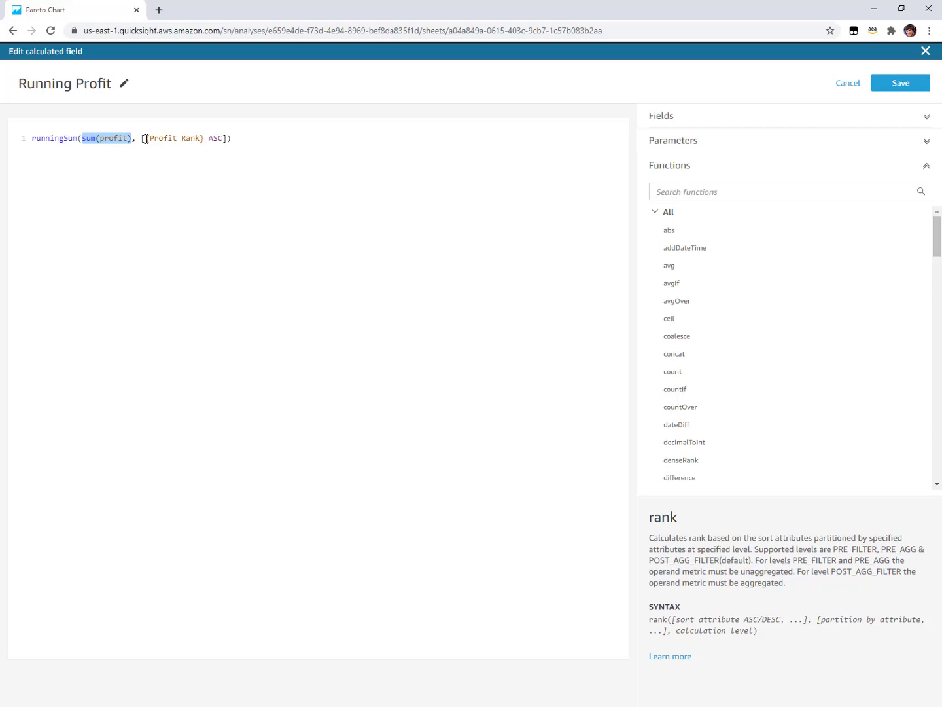
pyautogui.moveTo(145, 138); pyautogui.dragTo(205, 138)
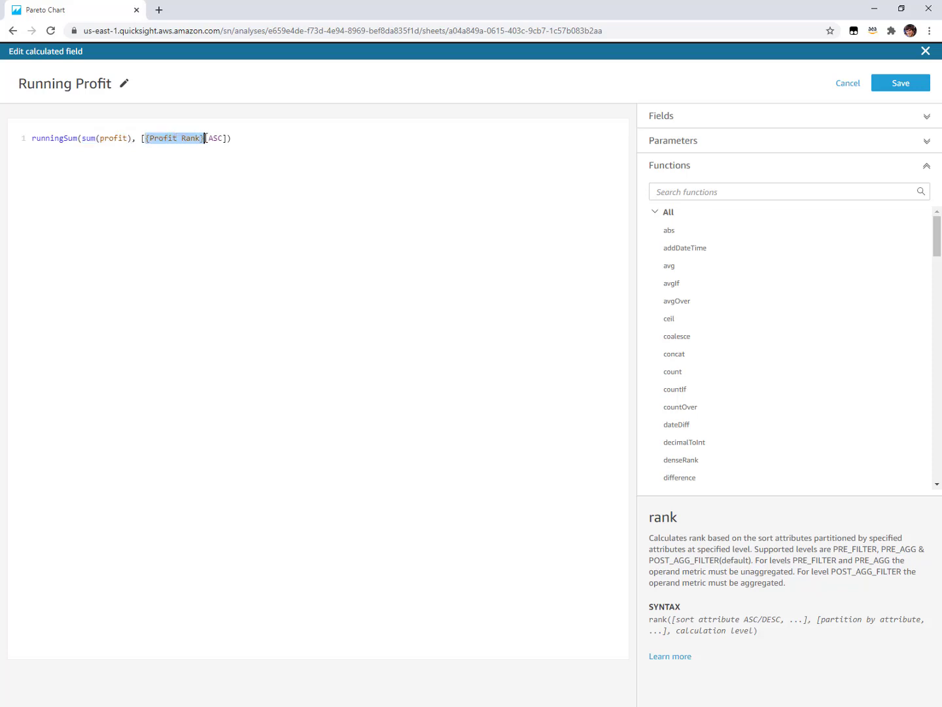
pyautogui.doubleClick(216, 138)
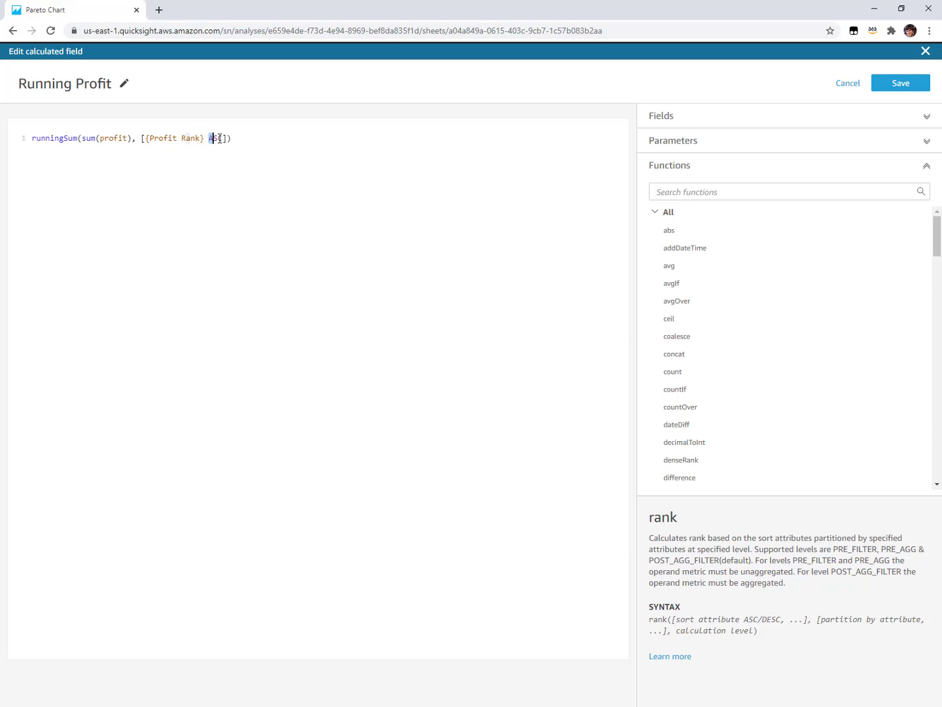
pyautogui.click(257, 139)
pyautogui.click(848, 85)
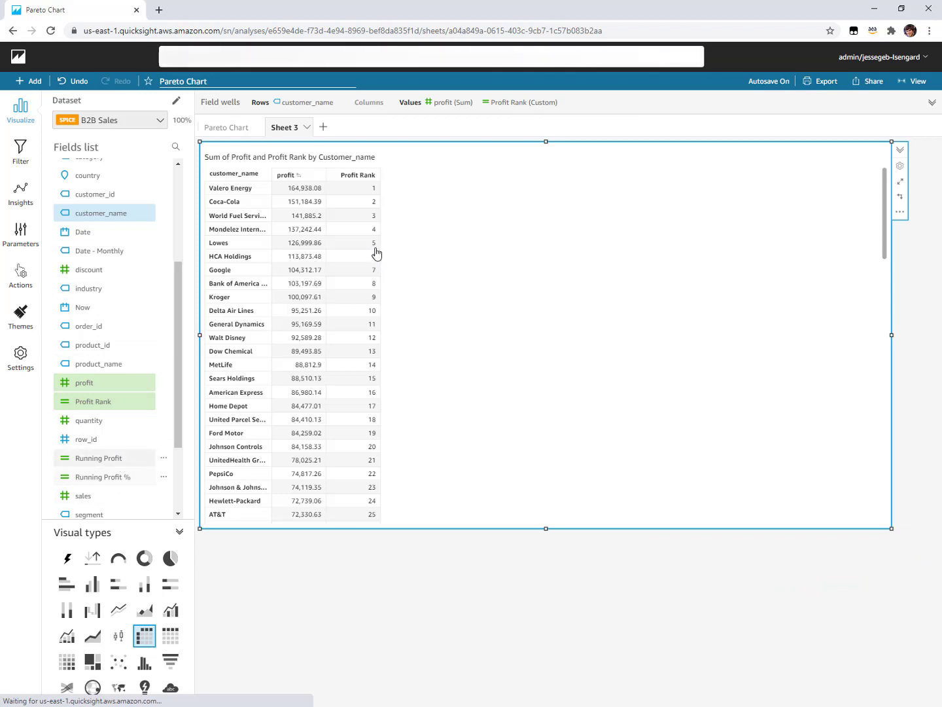
# - Sort by profit descending, widen the Running Profit column, and scroll through the table
pyautogui.click(311, 176)
pyautogui.click(335, 207)
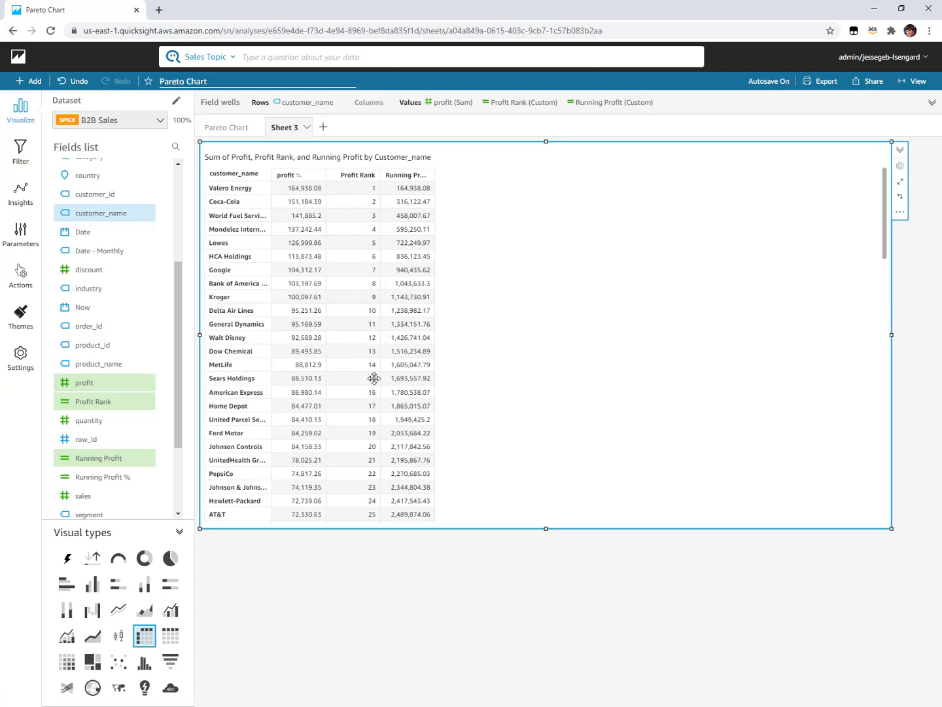
pyautogui.moveTo(436, 175); pyautogui.dragTo(470, 174)
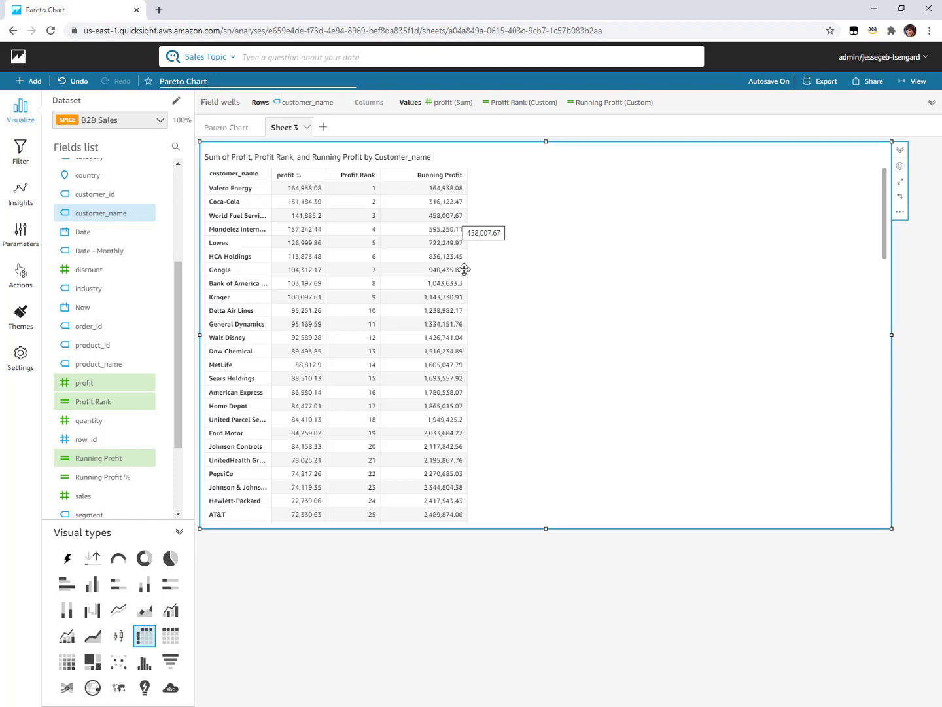
pyautogui.moveTo(884, 229); pyautogui.dragTo(862, 544)
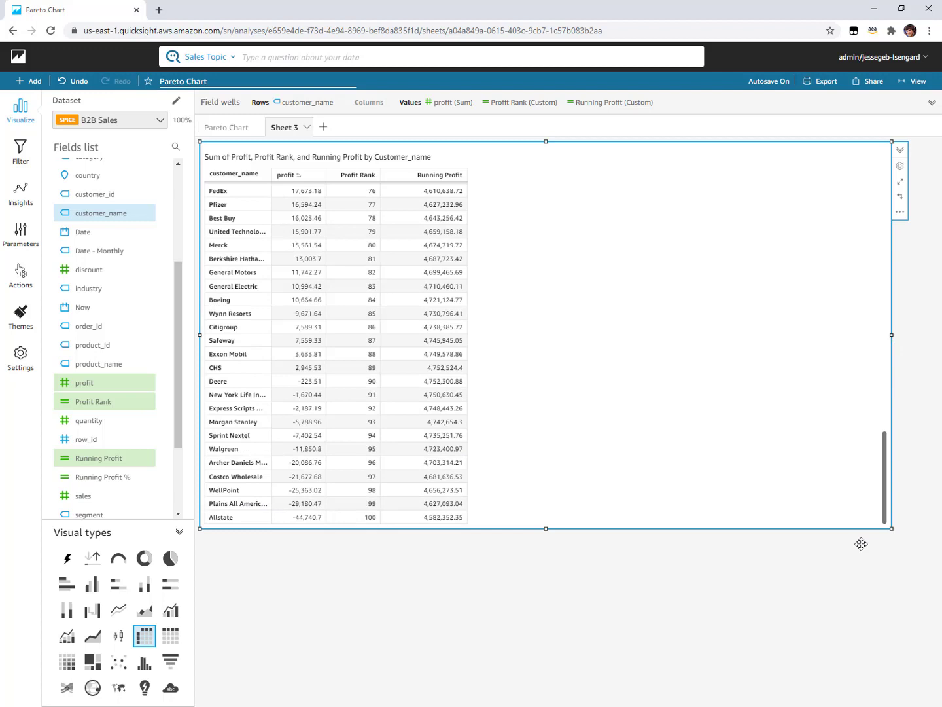
pyautogui.moveTo(888, 476); pyautogui.dragTo(880, 146)
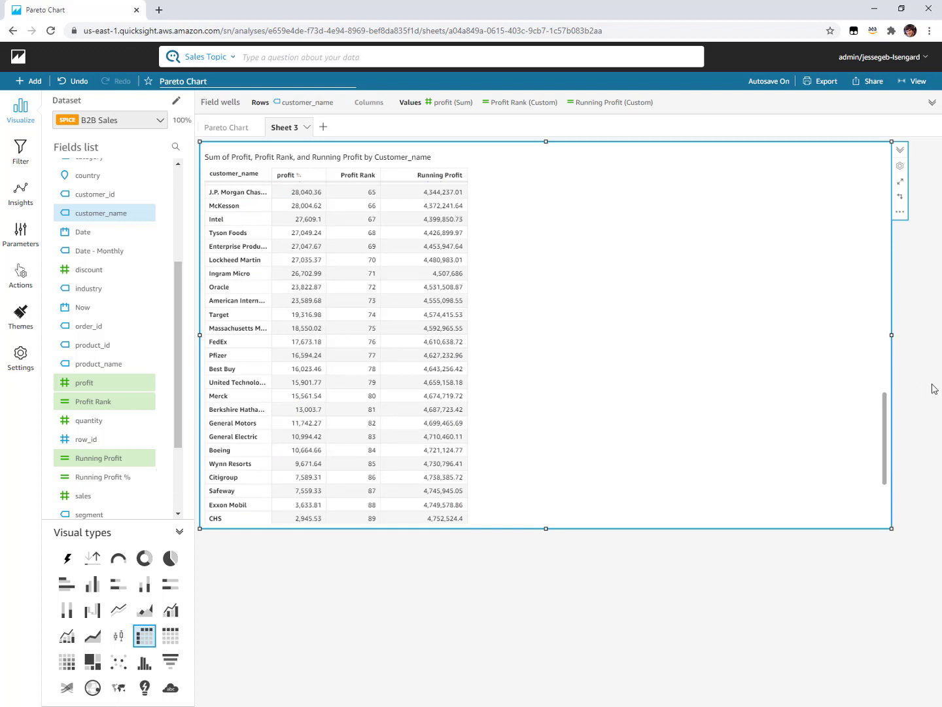
pyautogui.moveTo(887, 430); pyautogui.dragTo(890, 155)
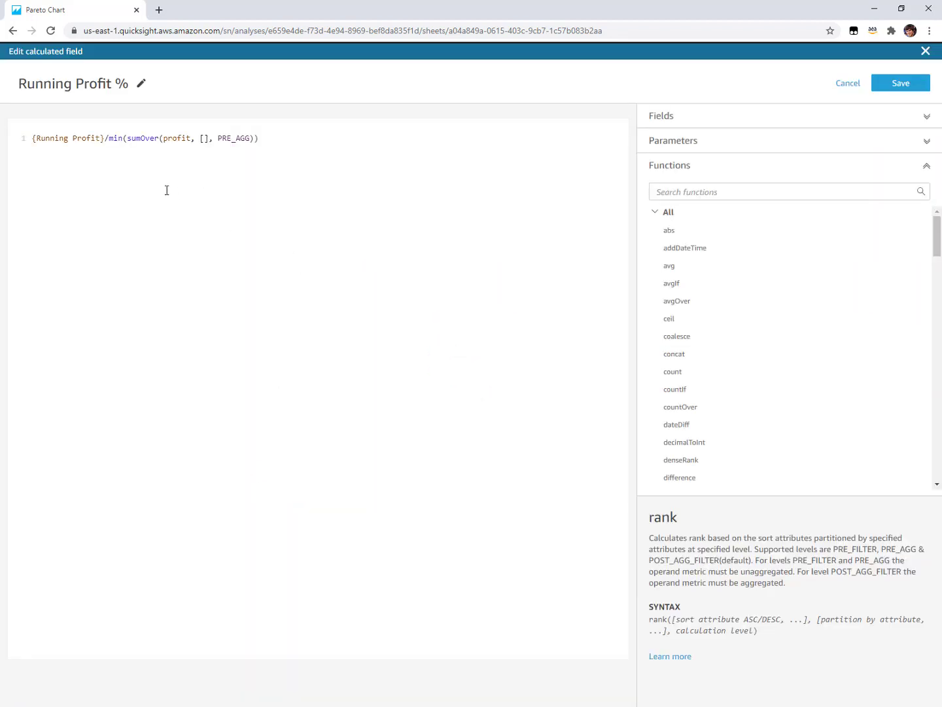
pyautogui.moveTo(34, 139); pyautogui.dragTo(104, 139)
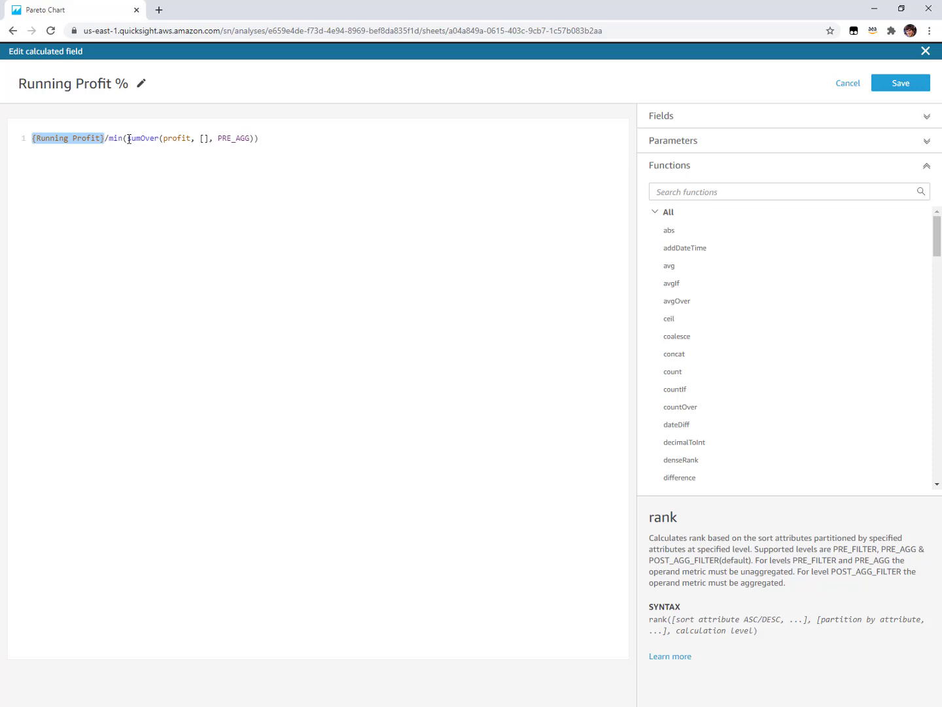
pyautogui.click(129, 139)
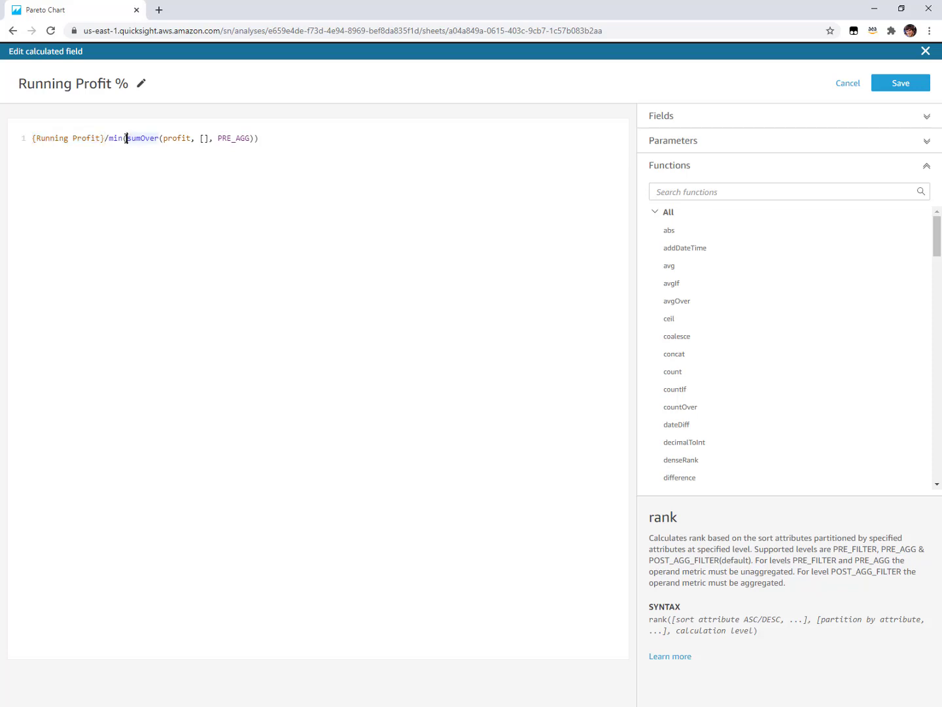
pyautogui.moveTo(129, 139); pyautogui.dragTo(254, 139)
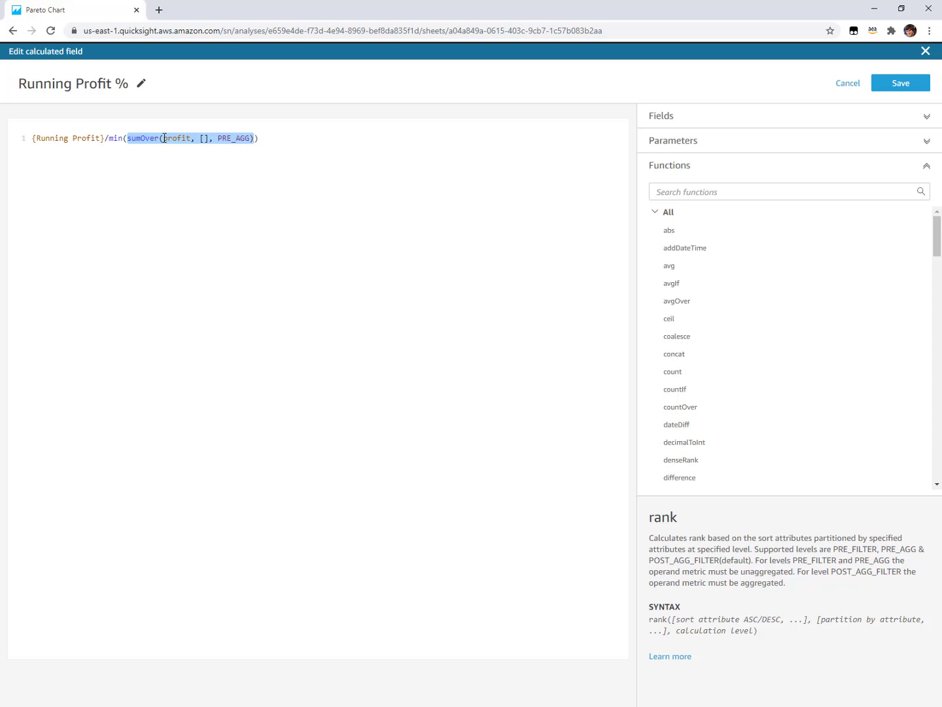
pyautogui.click(204, 138)
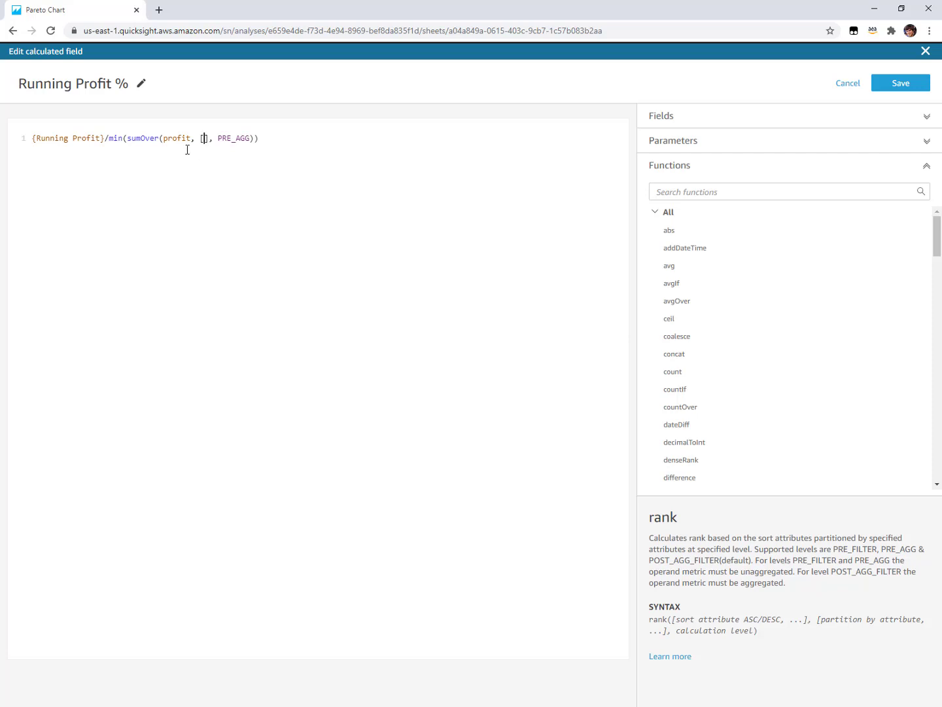
pyautogui.click(201, 138)
# - Walk through the PRE_AGG, min and {Running Profit} parts of the Running Profit % formula
pyautogui.moveTo(218, 138); pyautogui.dragTo(249, 138)
pyautogui.moveTo(124, 139); pyautogui.dragTo(109, 139)
pyautogui.moveTo(104, 138); pyautogui.dragTo(28, 138)
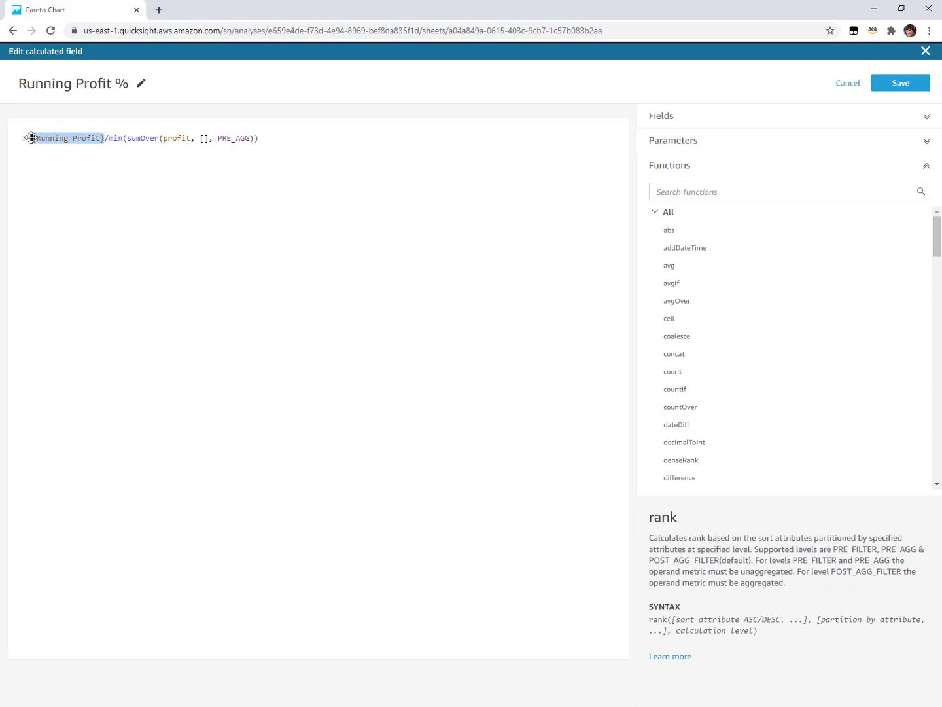
# - Save the Running Profit % field and add it to the customer table
pyautogui.click(310, 147)
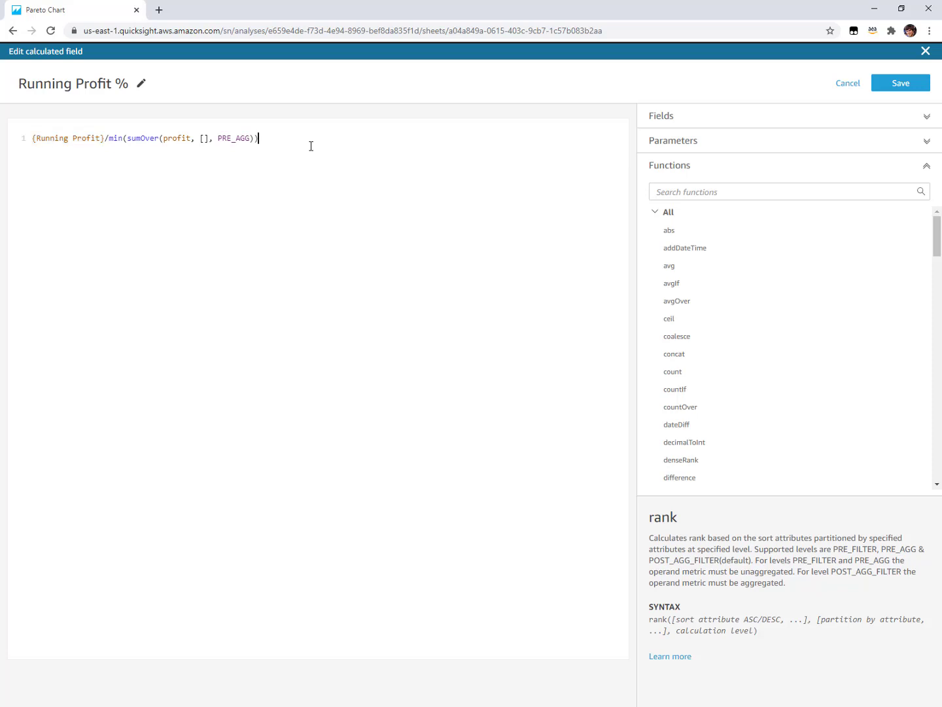
pyautogui.click(846, 91)
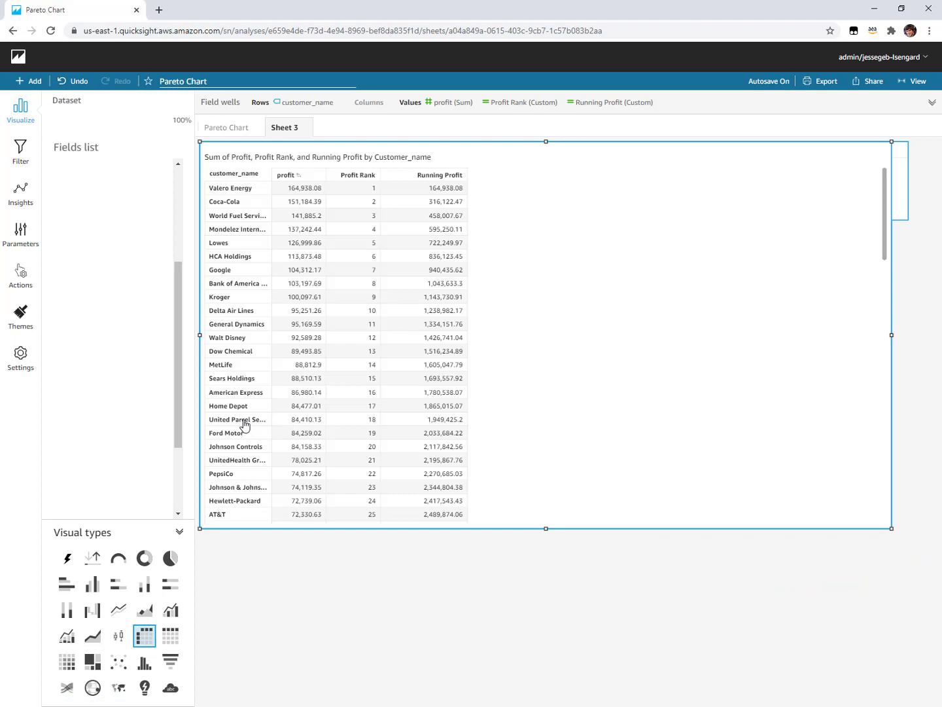
pyautogui.click(118, 476)
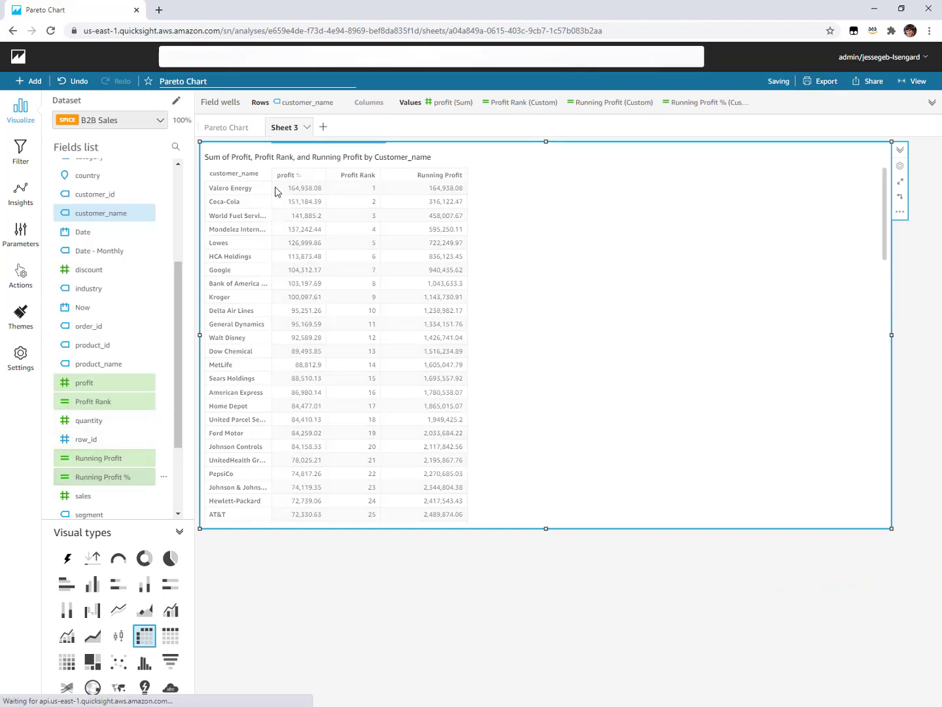
# - Sort by profit descending and check Running Profit % reaches 100% at rank 100
pyautogui.click(305, 177)
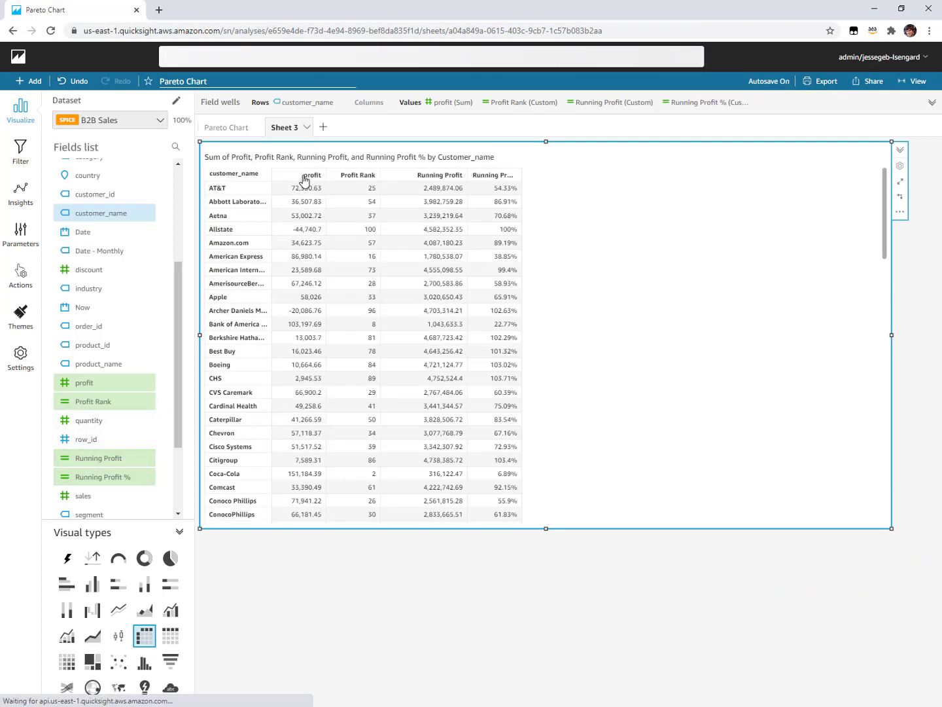
pyautogui.click(327, 208)
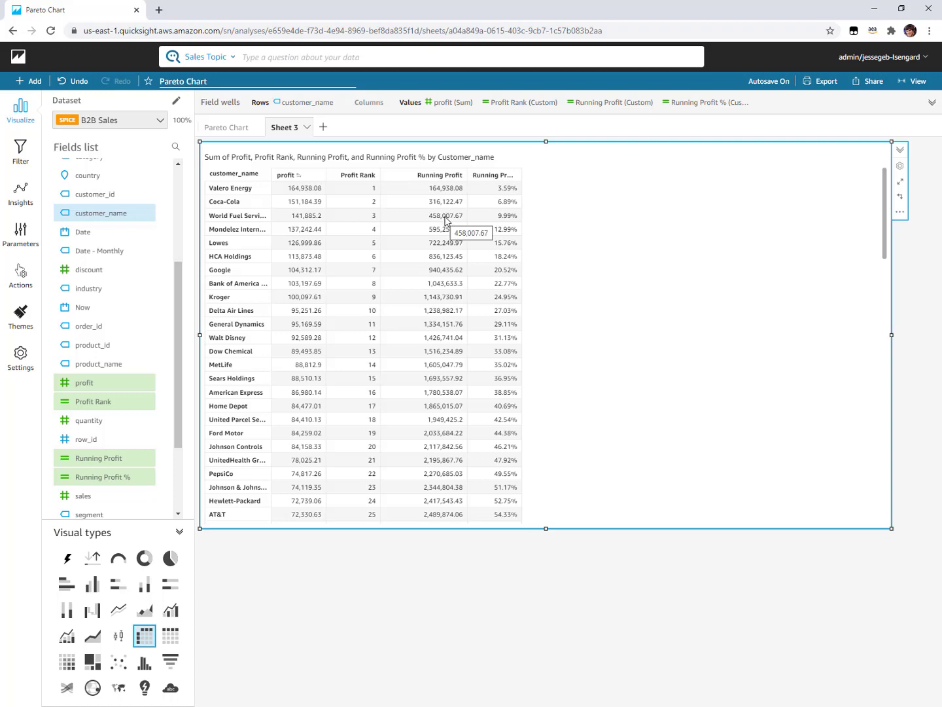
pyautogui.moveTo(884, 229); pyautogui.dragTo(886, 519)
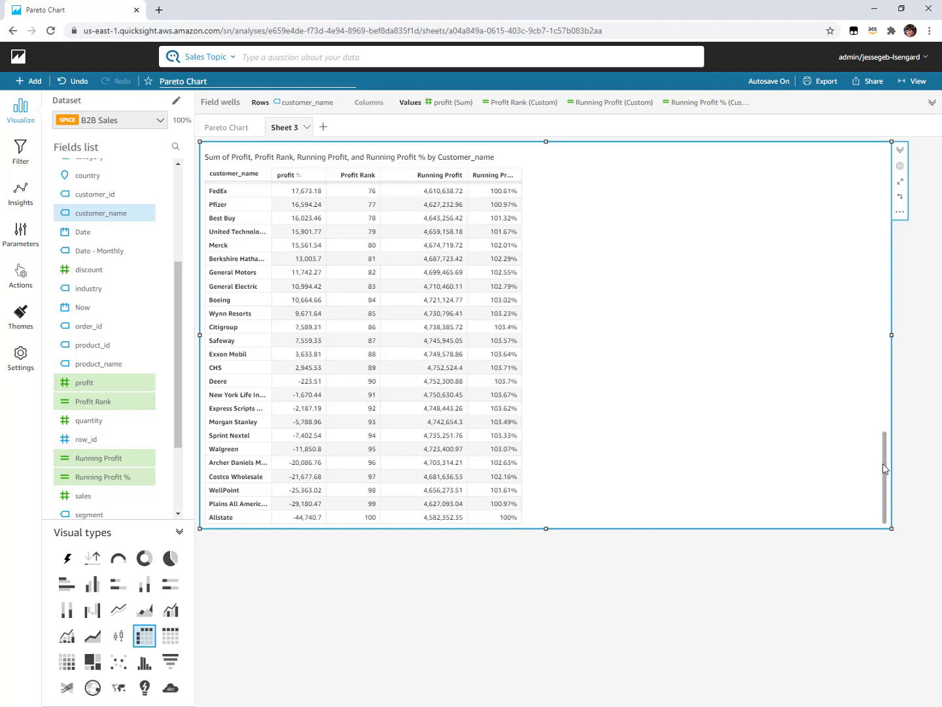
pyautogui.moveTo(882, 467); pyautogui.dragTo(835, 204)
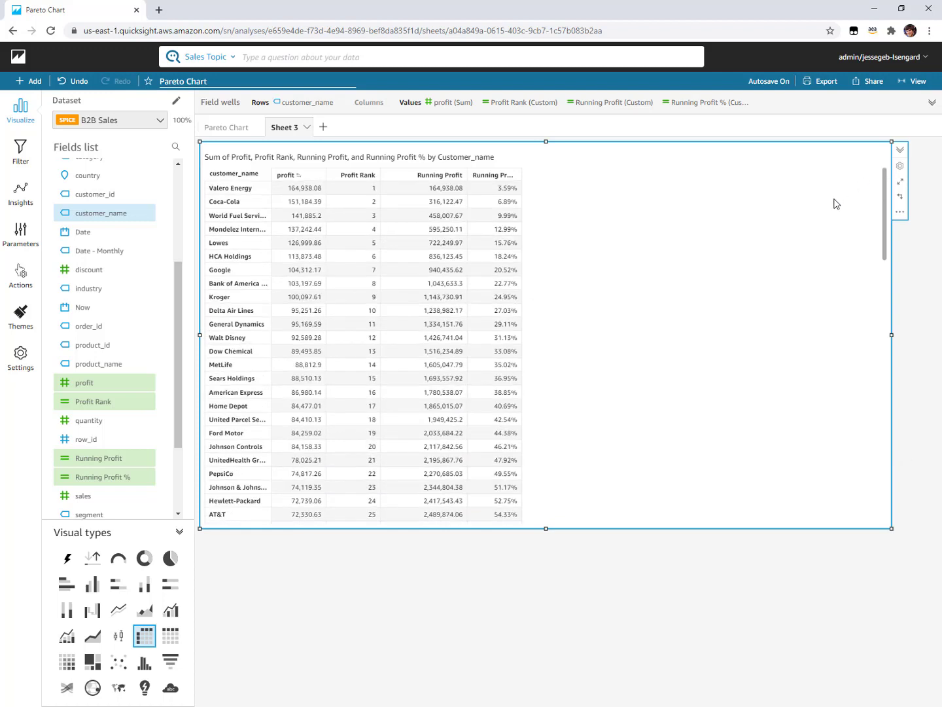
# - Add a new near full-width vertical bar chart visual below the table
pyautogui.click(30, 81)
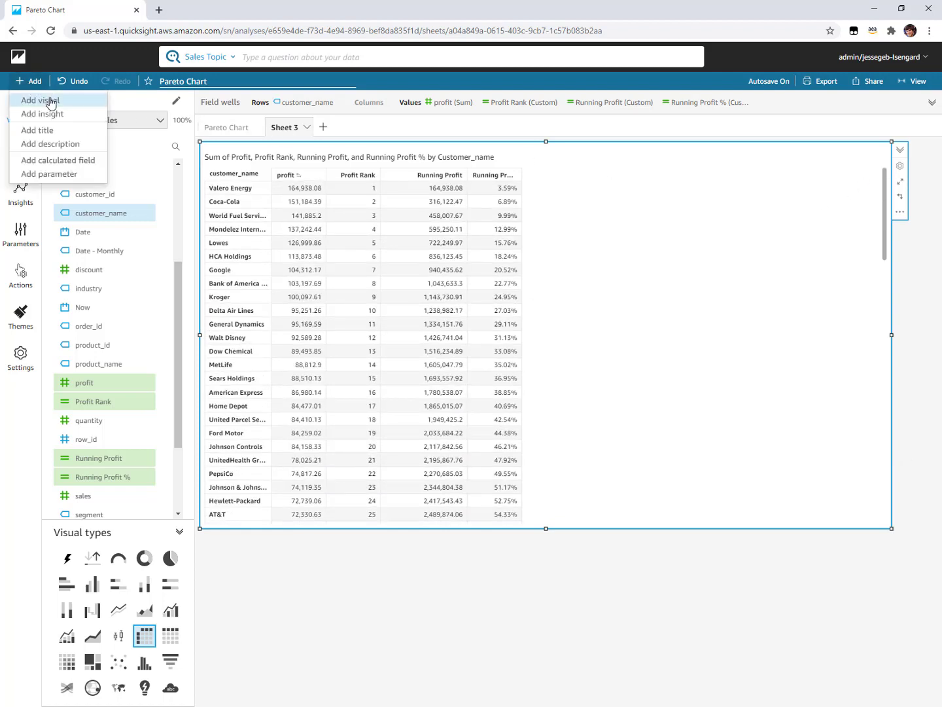
pyautogui.click(50, 102)
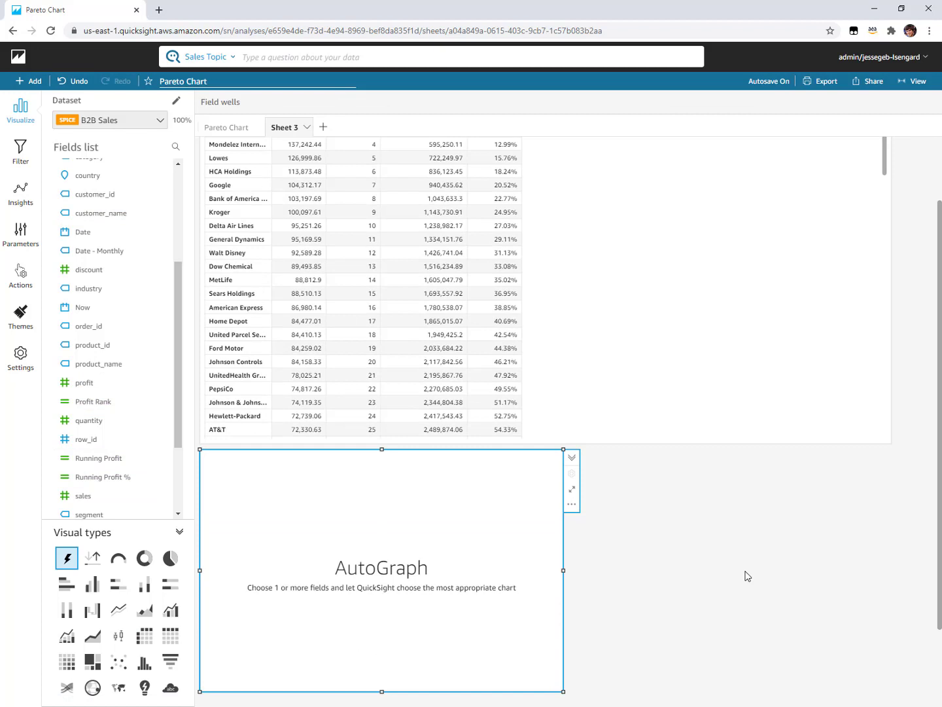
pyautogui.moveTo(561, 587); pyautogui.dragTo(888, 702)
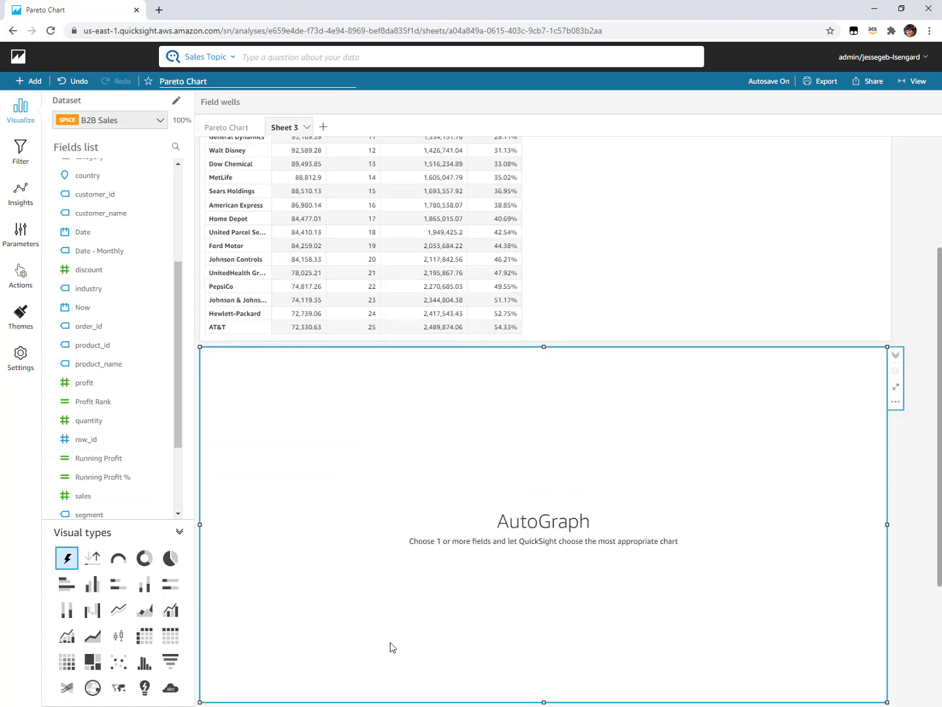
pyautogui.click(144, 585)
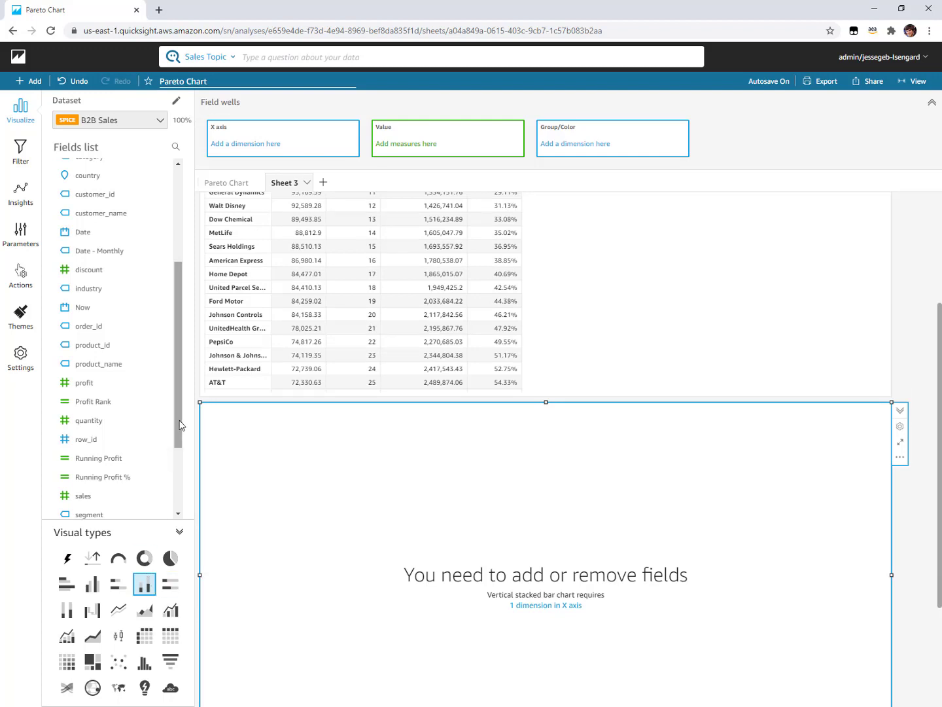
# - Put customer_name on the new chart's X axis
pyautogui.scroll(-1, 181, 439)
pyautogui.scroll(1, 174, 420)
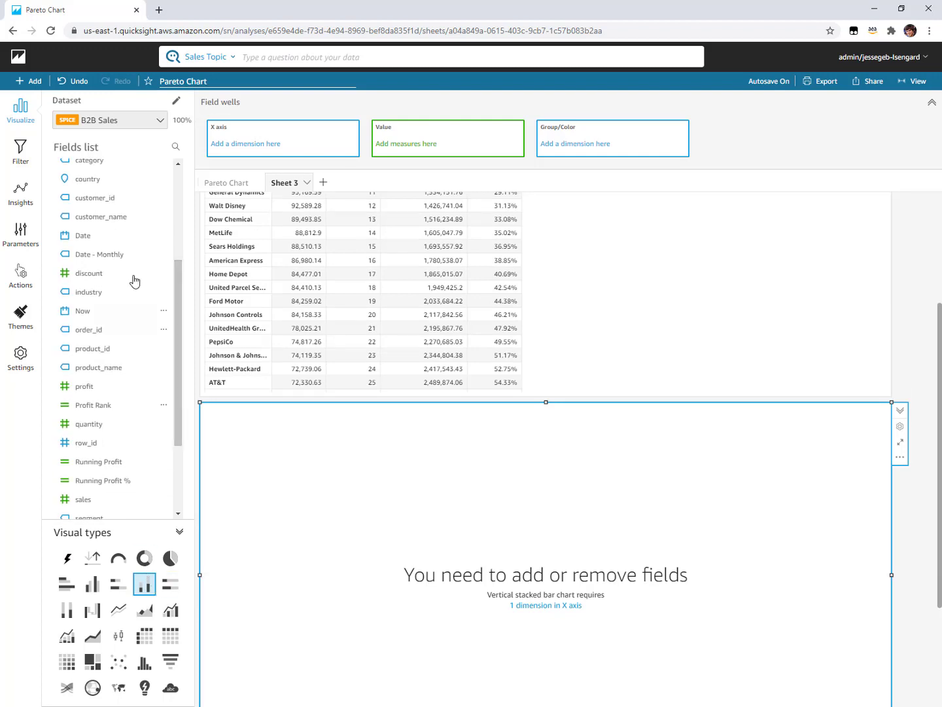
pyautogui.moveTo(113, 225); pyautogui.dragTo(250, 144)
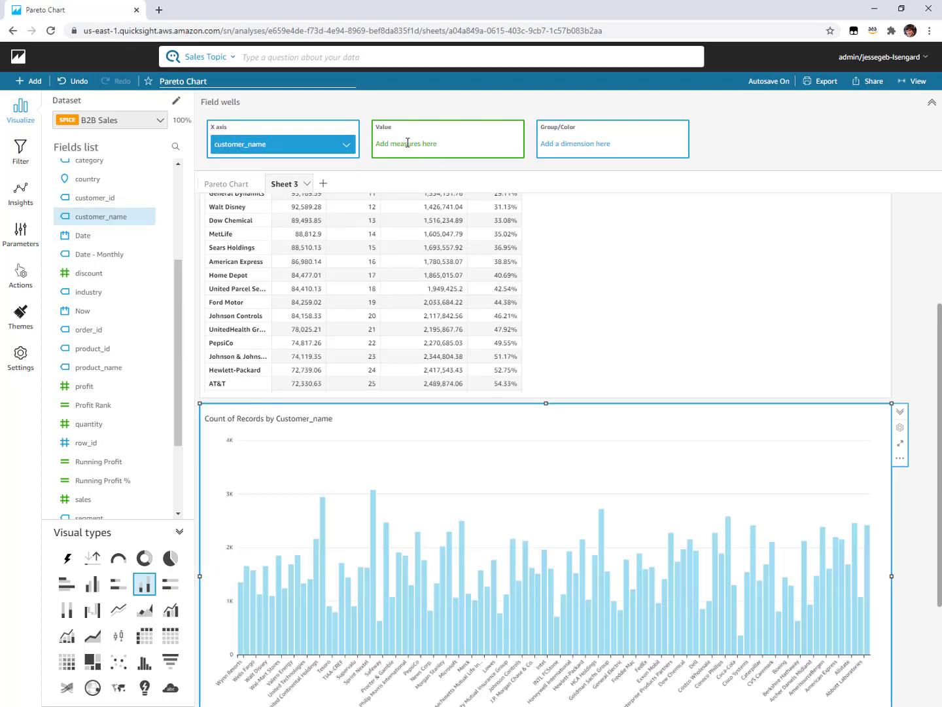
pyautogui.scroll(-4, 182, 369)
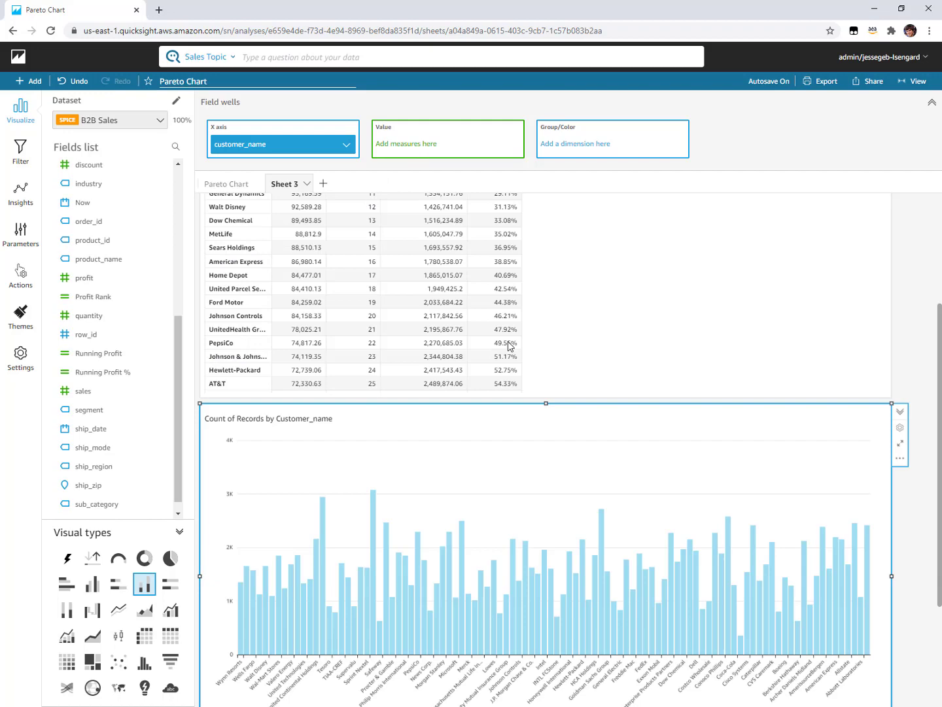
pyautogui.scroll(3, 595, 334)
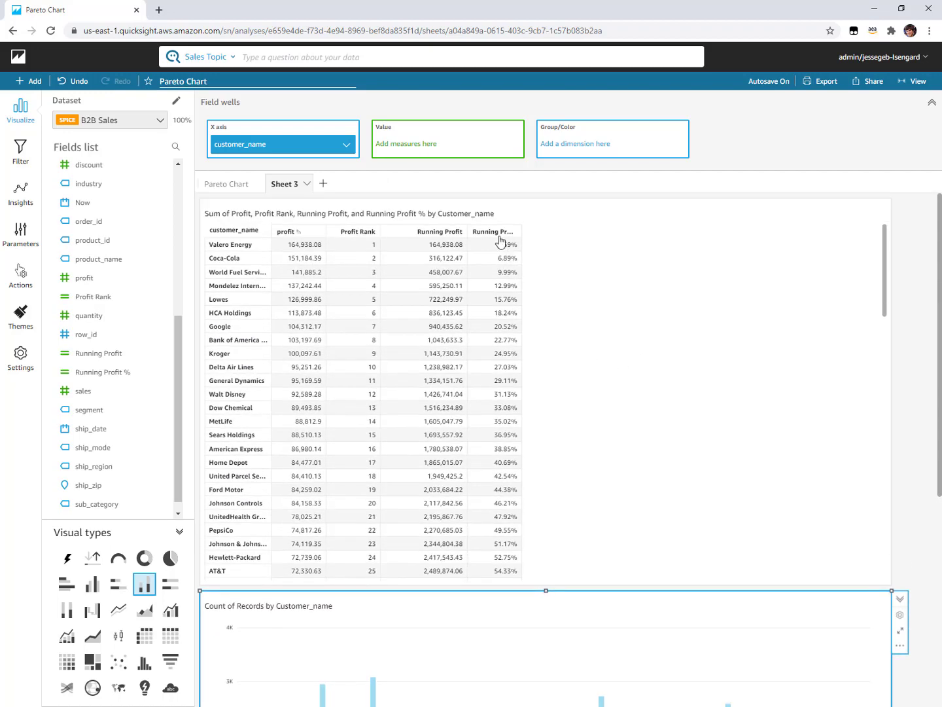
# - Widen the table's Running Profit % column and chart Running Profit % as the bar values
pyautogui.moveTo(521, 231); pyautogui.dragTo(588, 233)
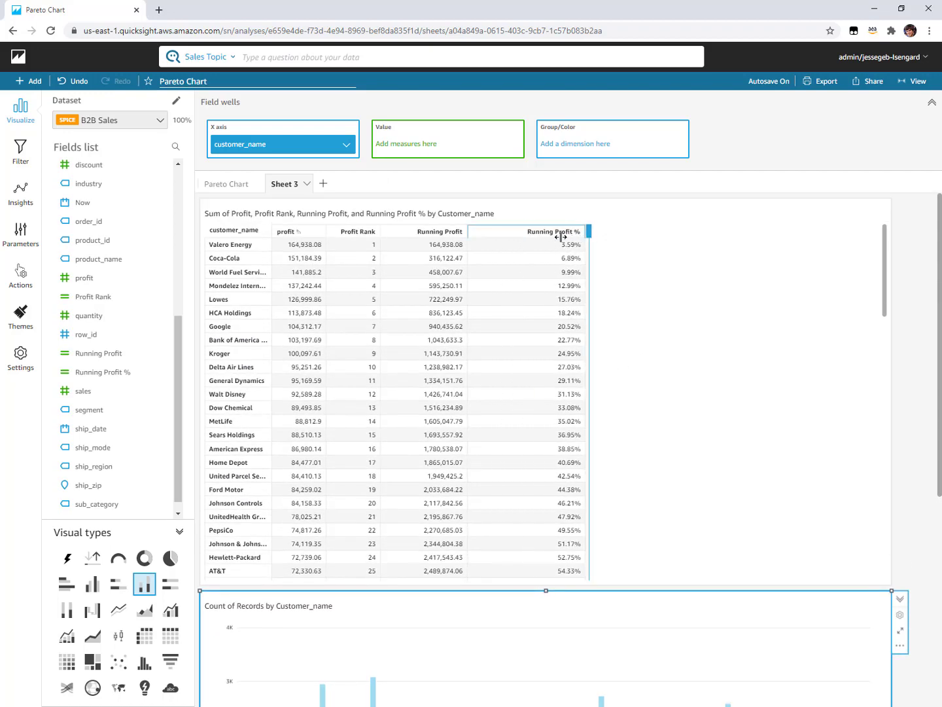
pyautogui.click(580, 237)
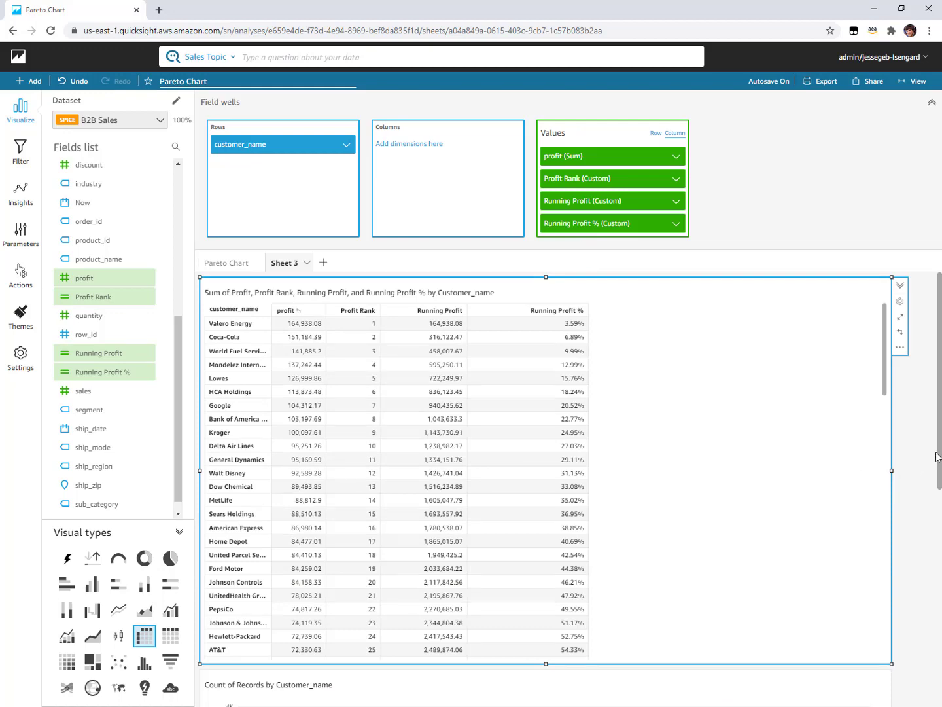
pyautogui.scroll(-5, 939, 458)
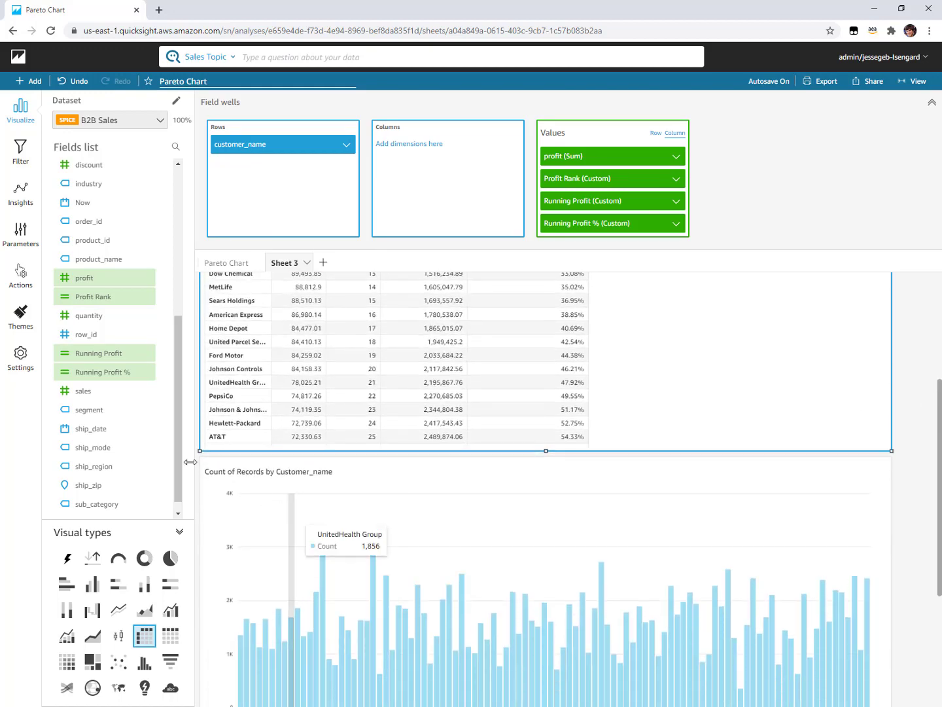
pyautogui.click(292, 533)
pyautogui.moveTo(119, 381); pyautogui.dragTo(445, 145)
pyautogui.moveTo(585, 587)
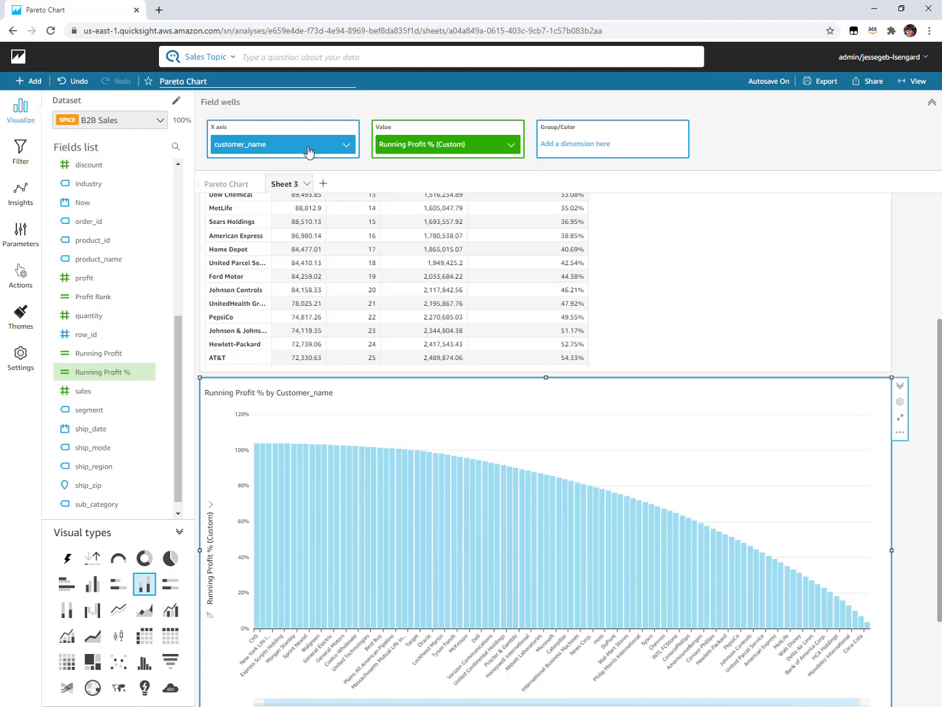
# - Sort the customer_name bars by Profit Rank, ascending
pyautogui.click(346, 145)
pyautogui.moveTo(425, 192)
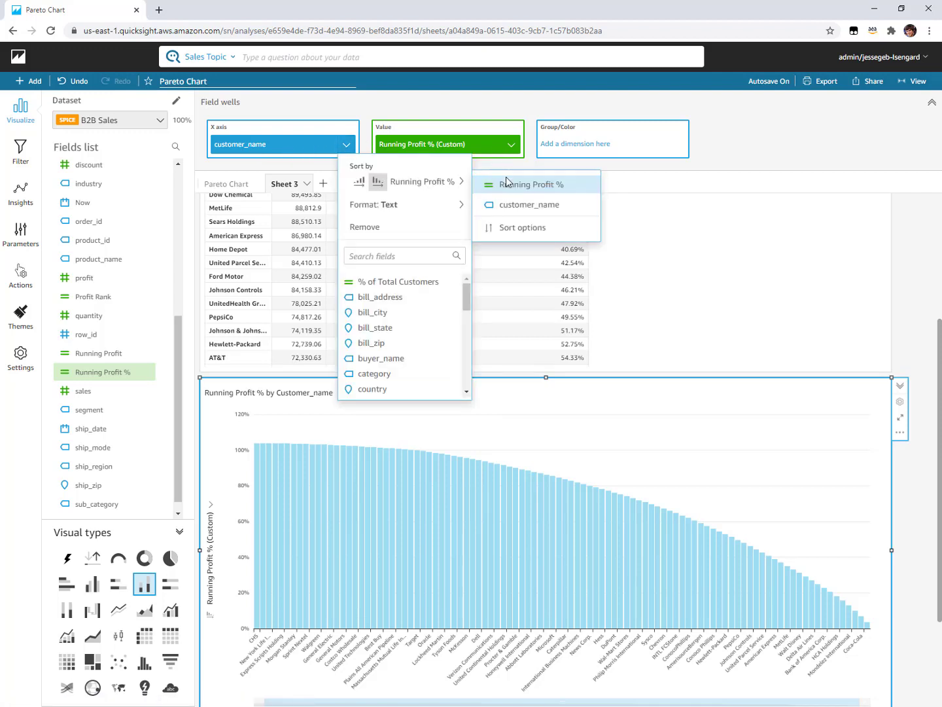
pyautogui.click(538, 229)
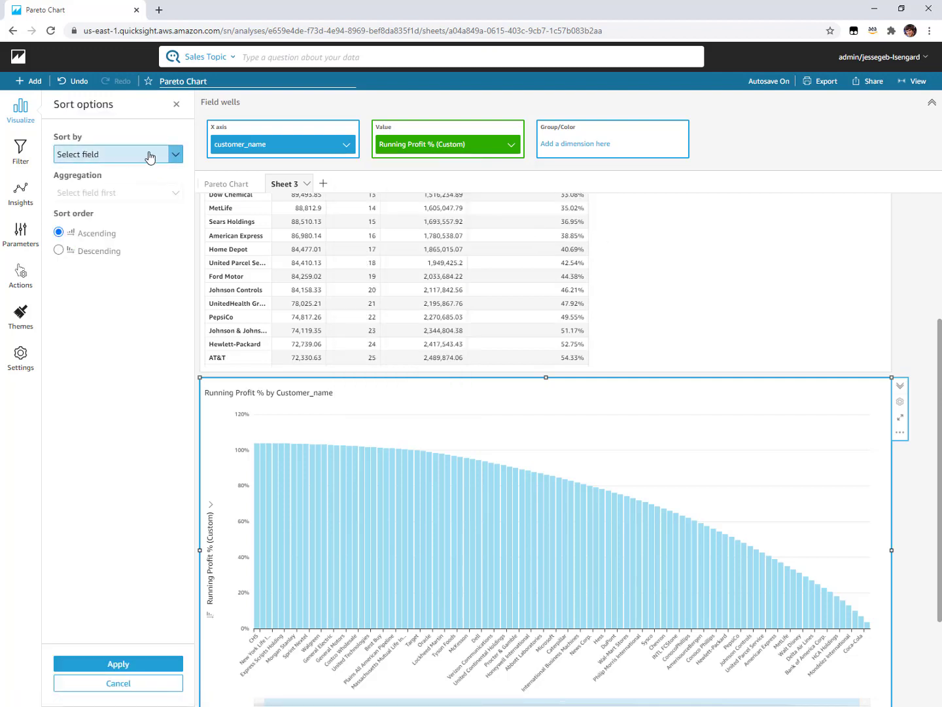
pyautogui.click(174, 153)
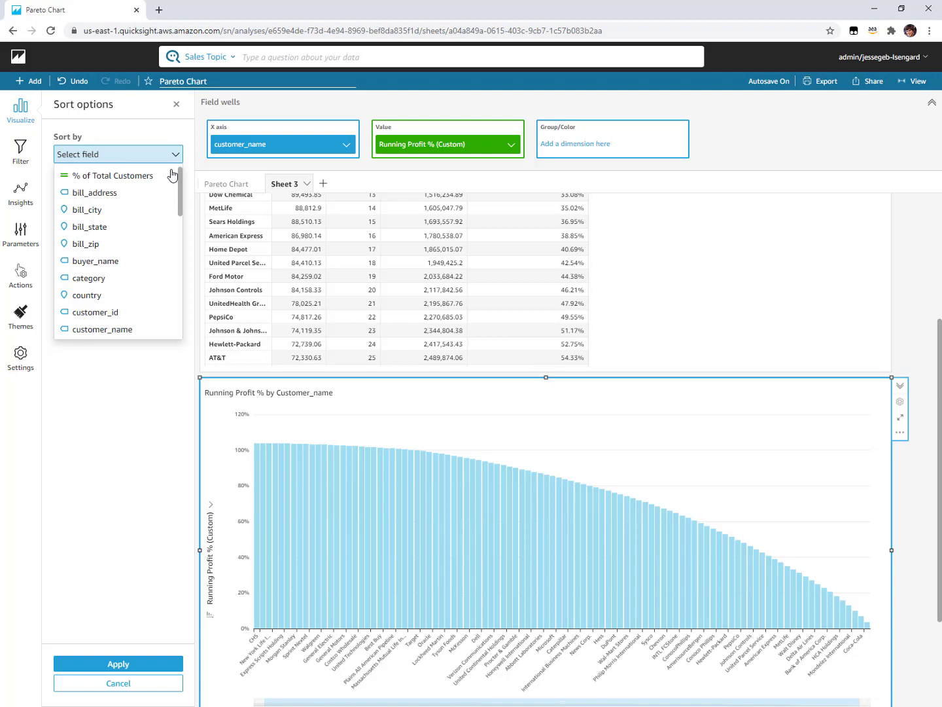
pyautogui.moveTo(179, 186); pyautogui.dragTo(182, 268)
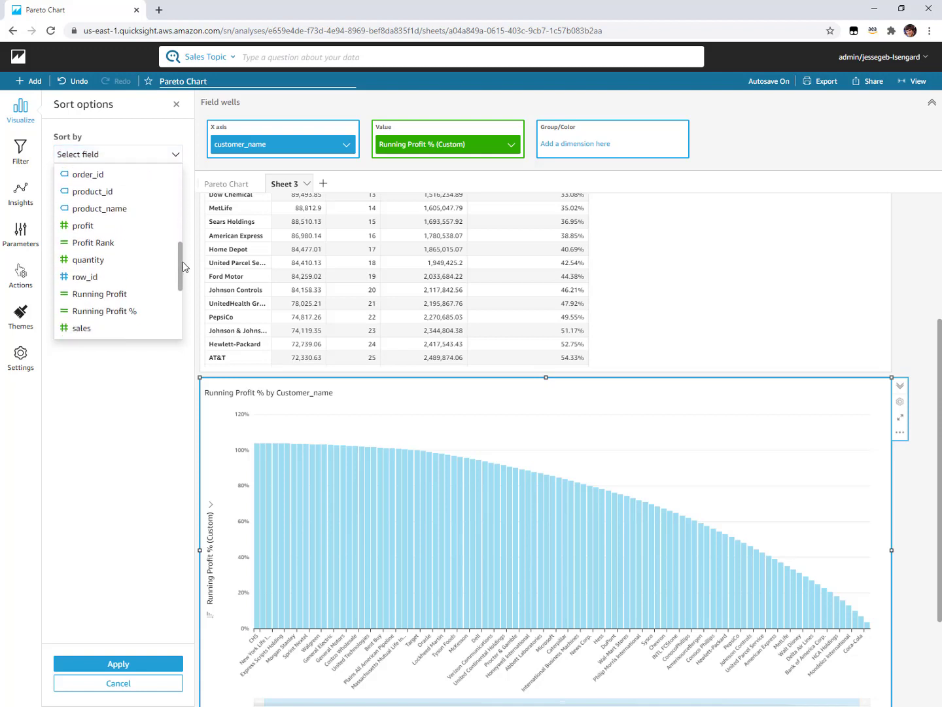
pyautogui.click(122, 239)
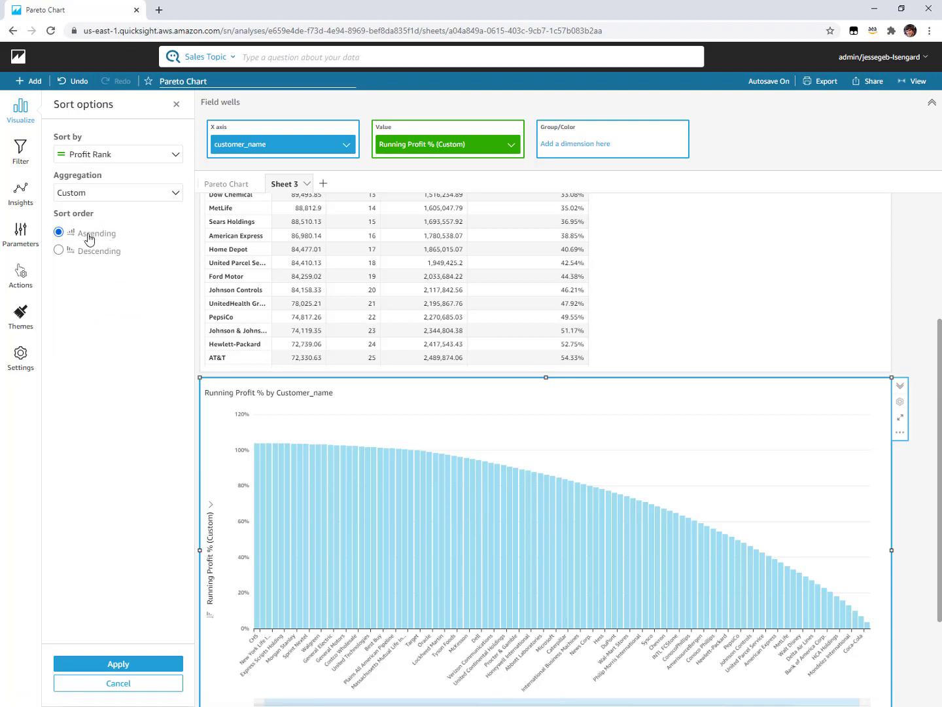
pyautogui.click(159, 665)
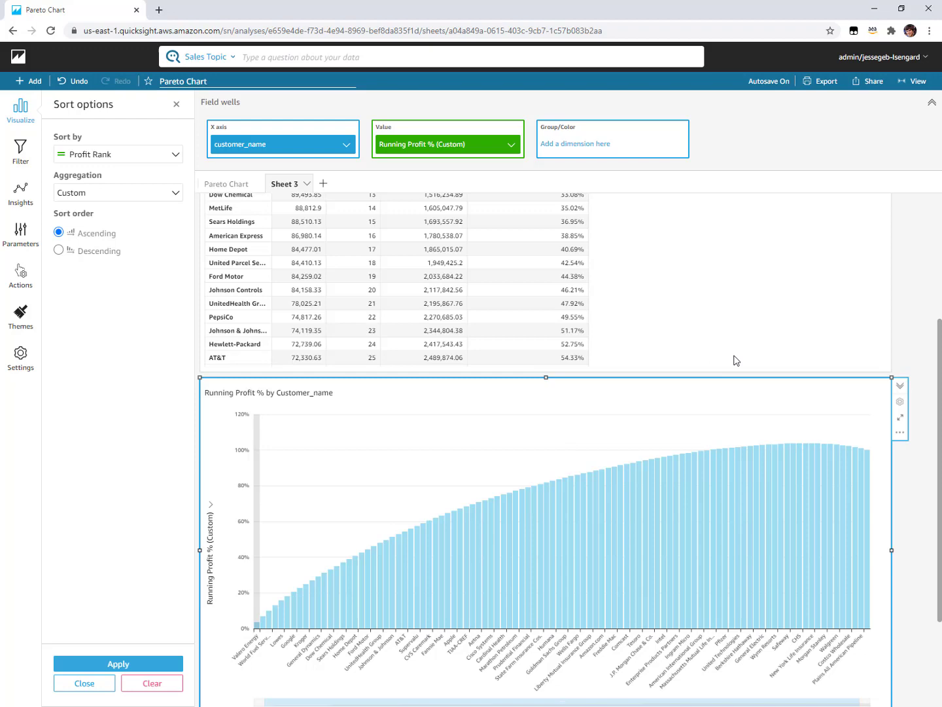
pyautogui.scroll(3, 929, 337)
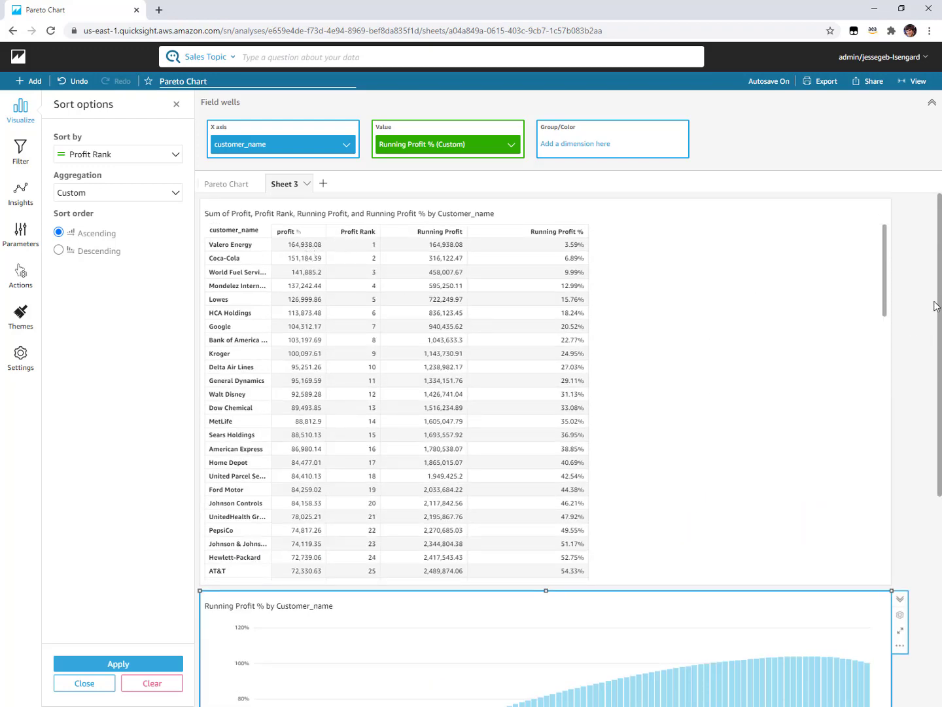
pyautogui.scroll(-3, 764, 526)
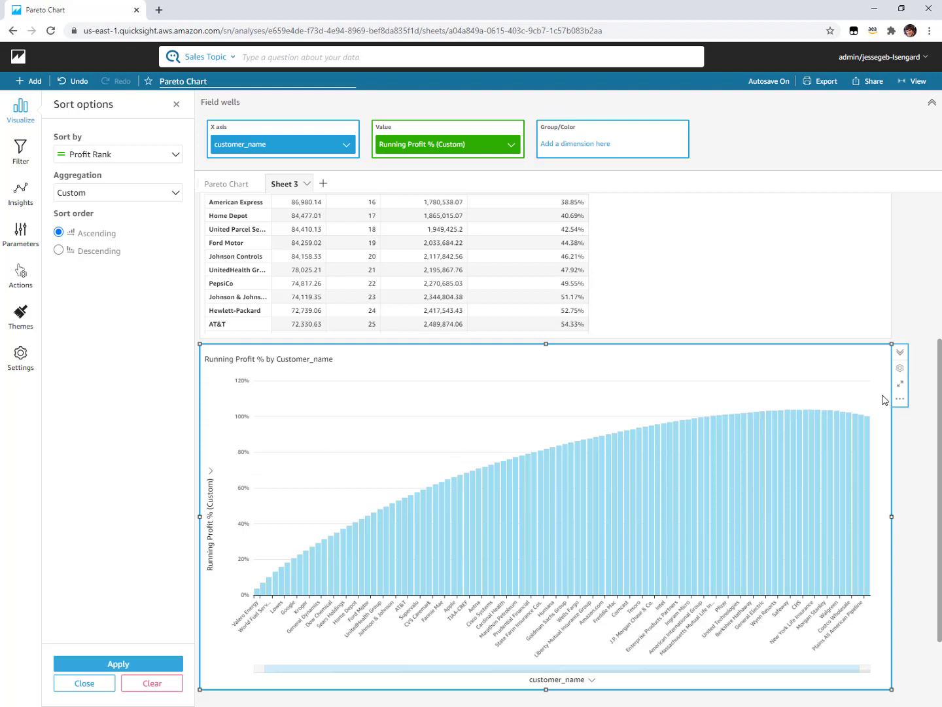
# - Add a constant reference line at 0.8 to the bar chart, labelled with its value only
pyautogui.click(898, 368)
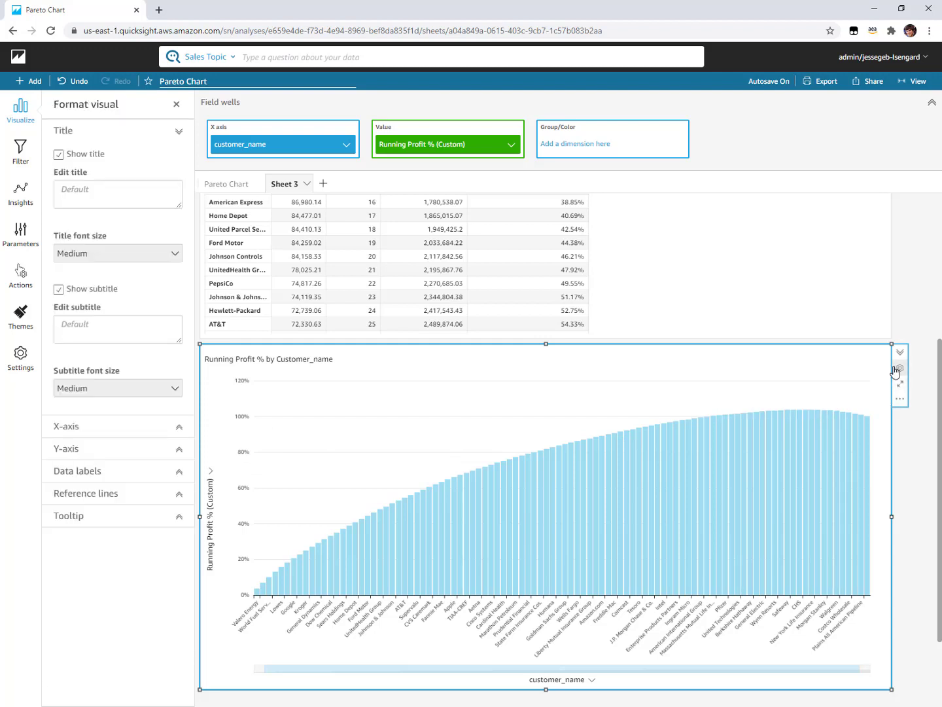
pyautogui.click(117, 502)
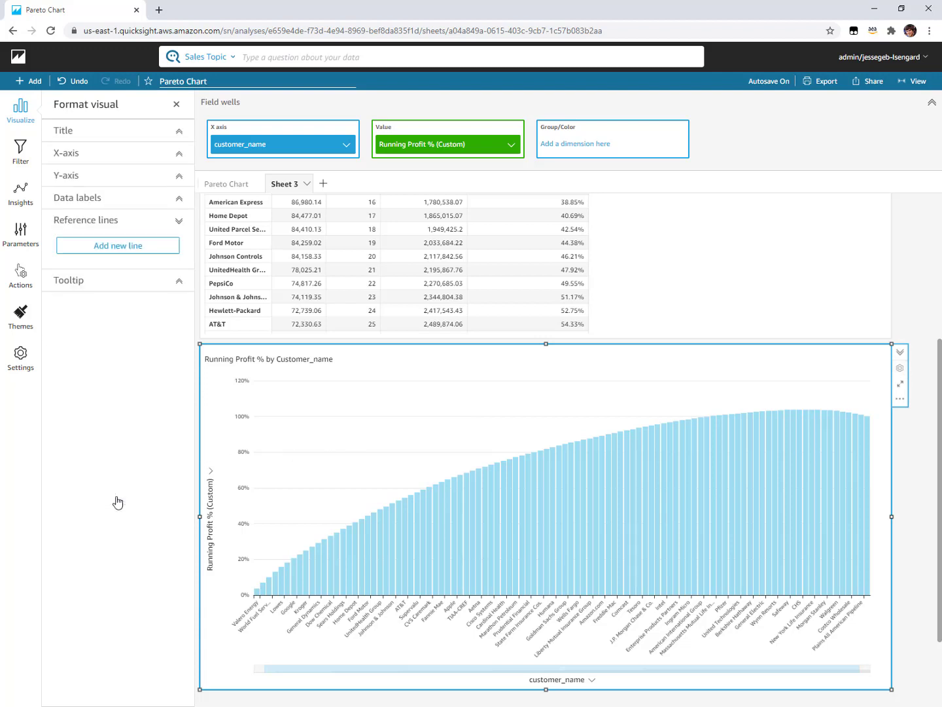
pyautogui.click(118, 246)
pyautogui.doubleClick(91, 222)
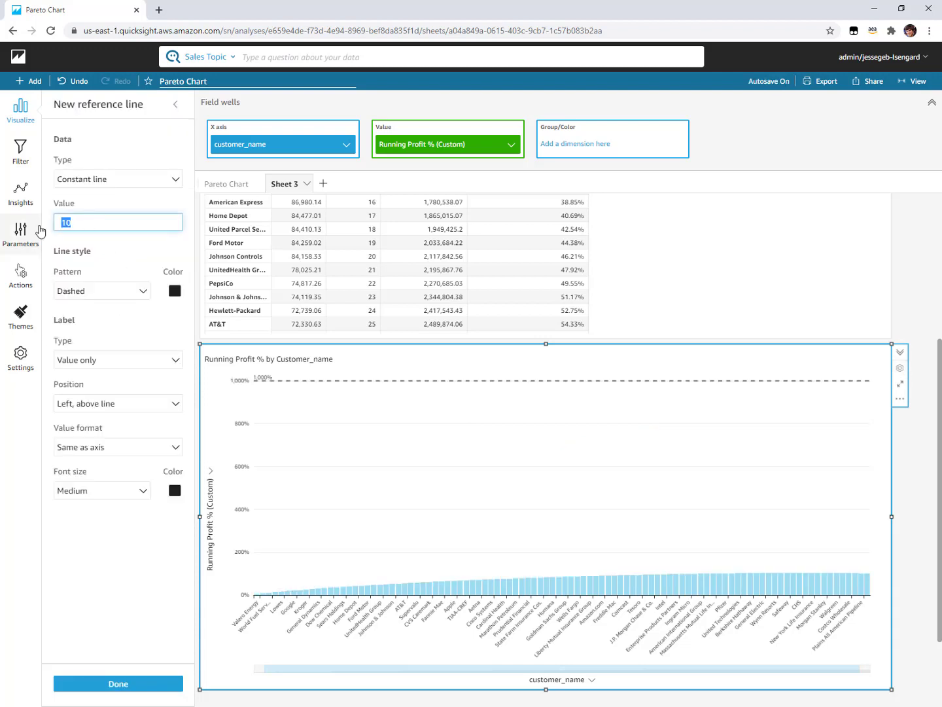
pyautogui.press('BackSpace')
pyautogui.write('.8')
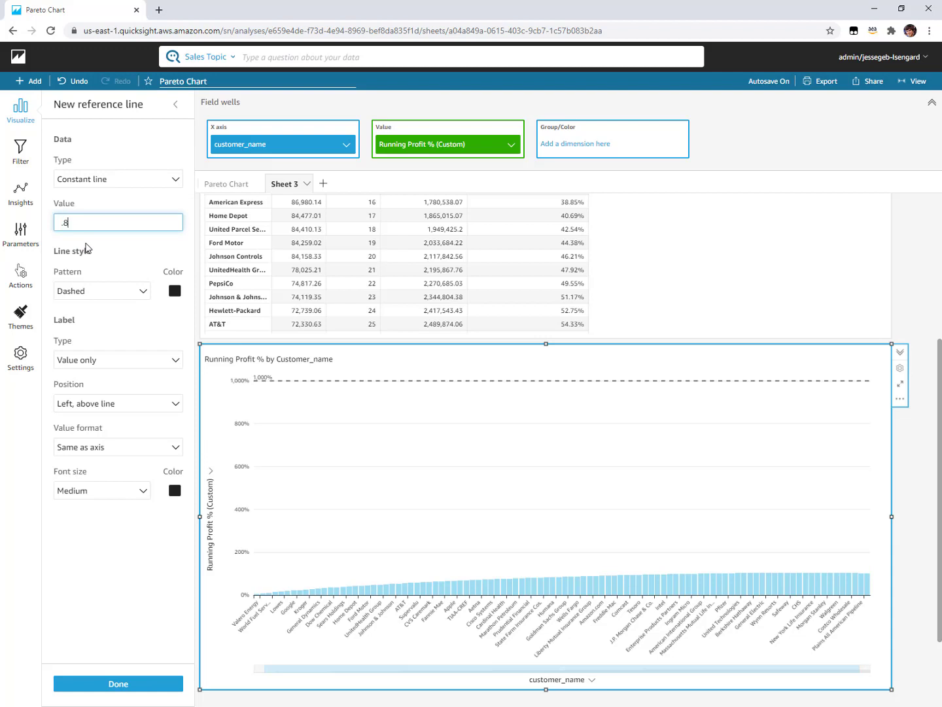
pyautogui.click(165, 597)
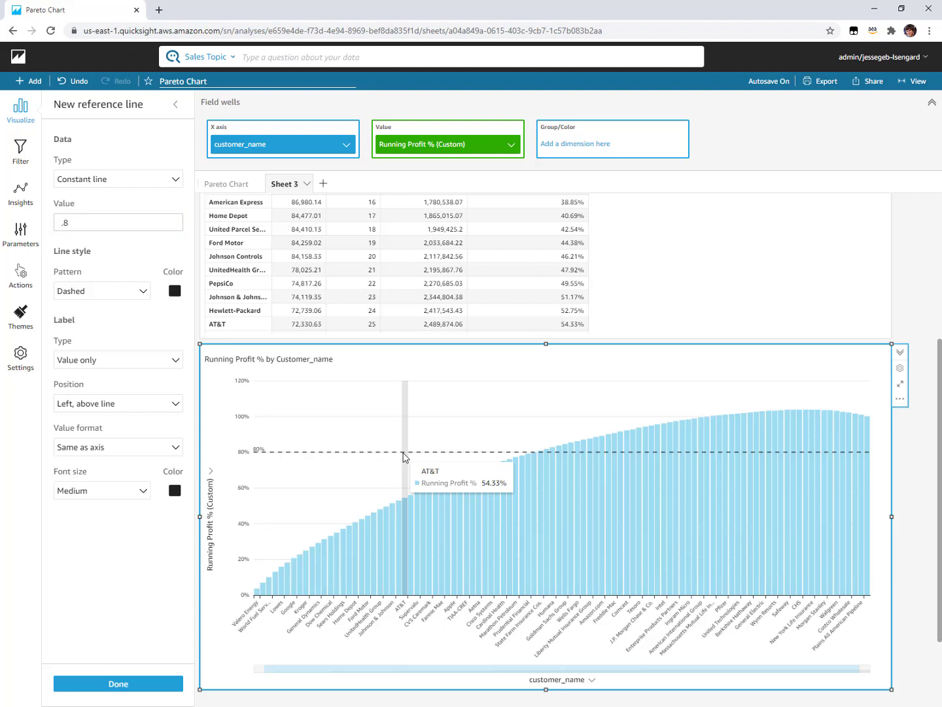
pyautogui.click(118, 366)
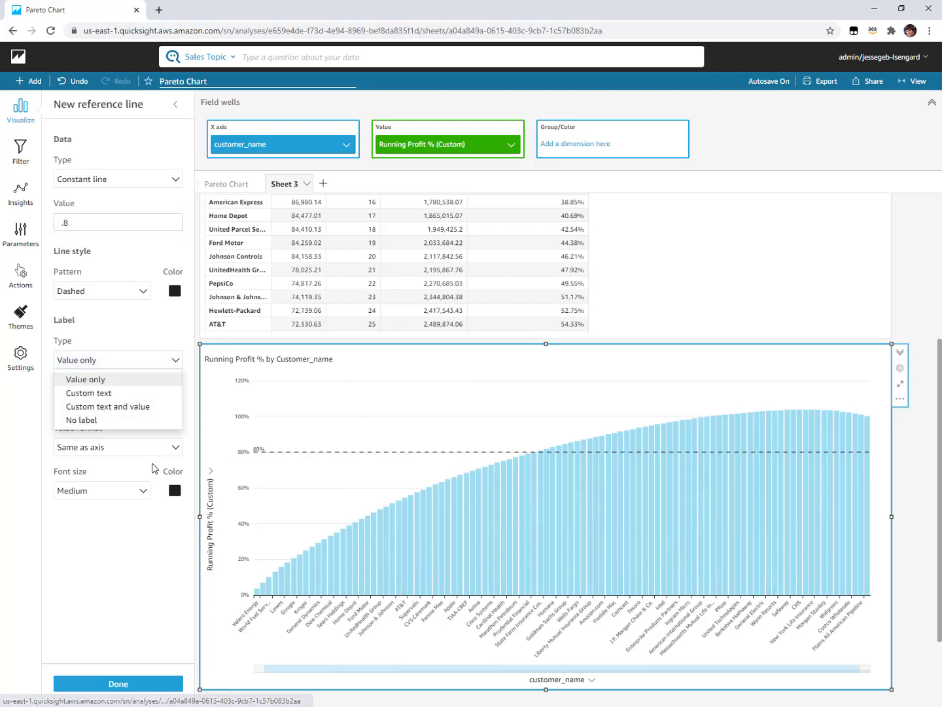
pyautogui.click(147, 532)
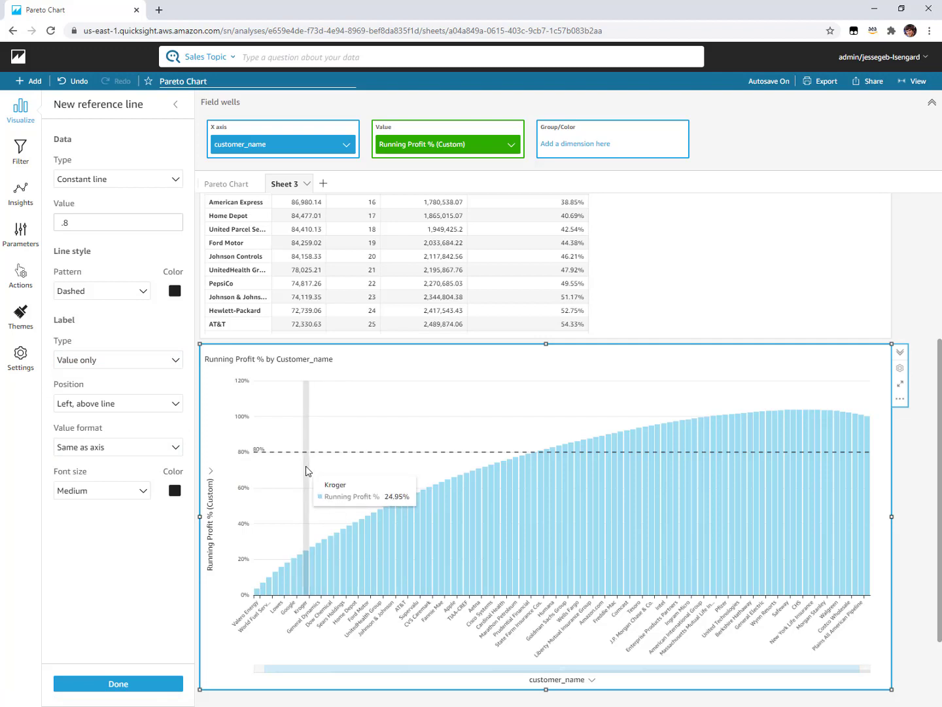
pyautogui.click(398, 356)
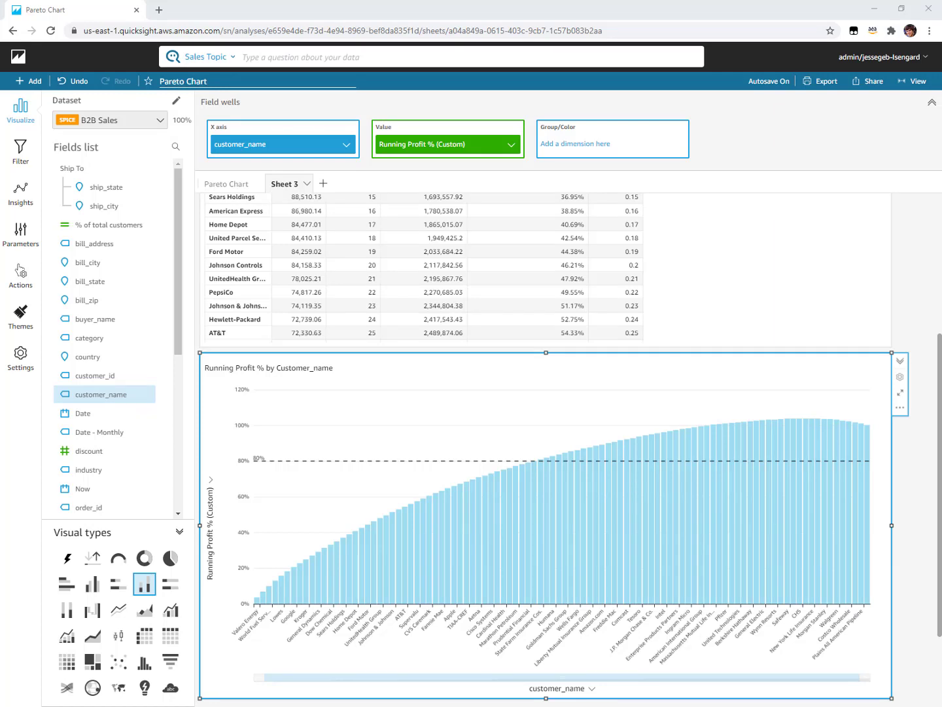
# - Check where the Running Profit % bars cross the 80% line: News Corp. at 79.92%
pyautogui.moveTo(646, 534)
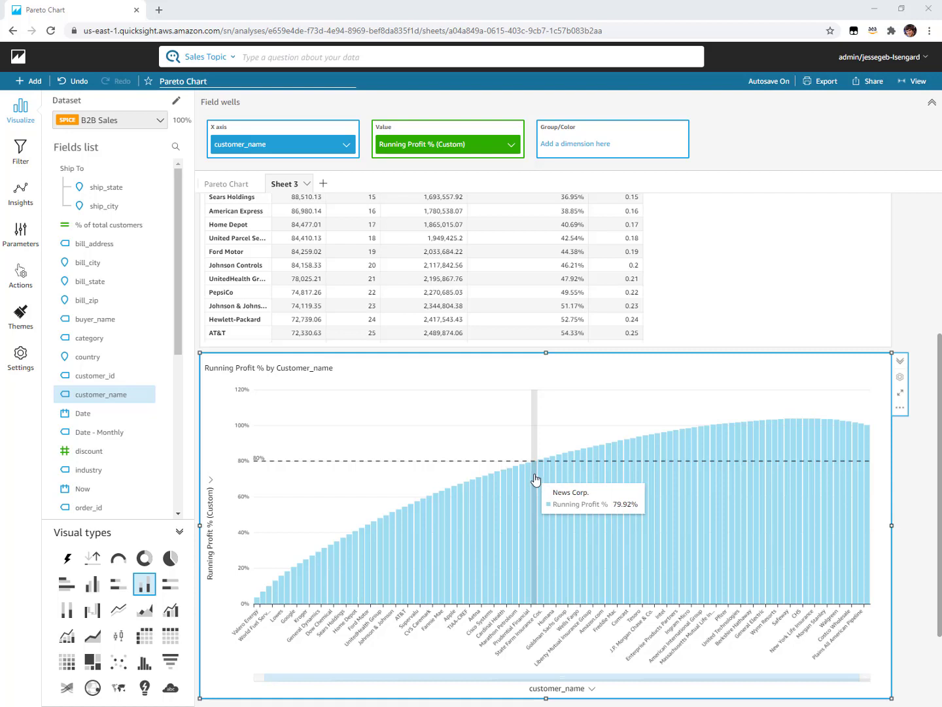
# - Set the chart's tooltip type to Detailed tooltip
pyautogui.click(899, 377)
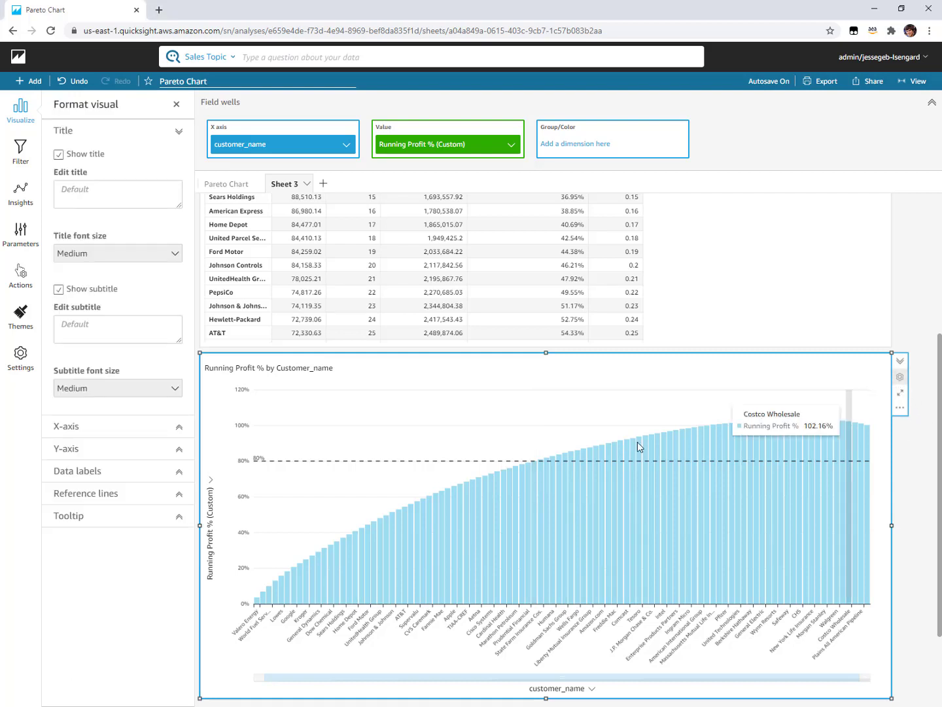
pyautogui.click(120, 515)
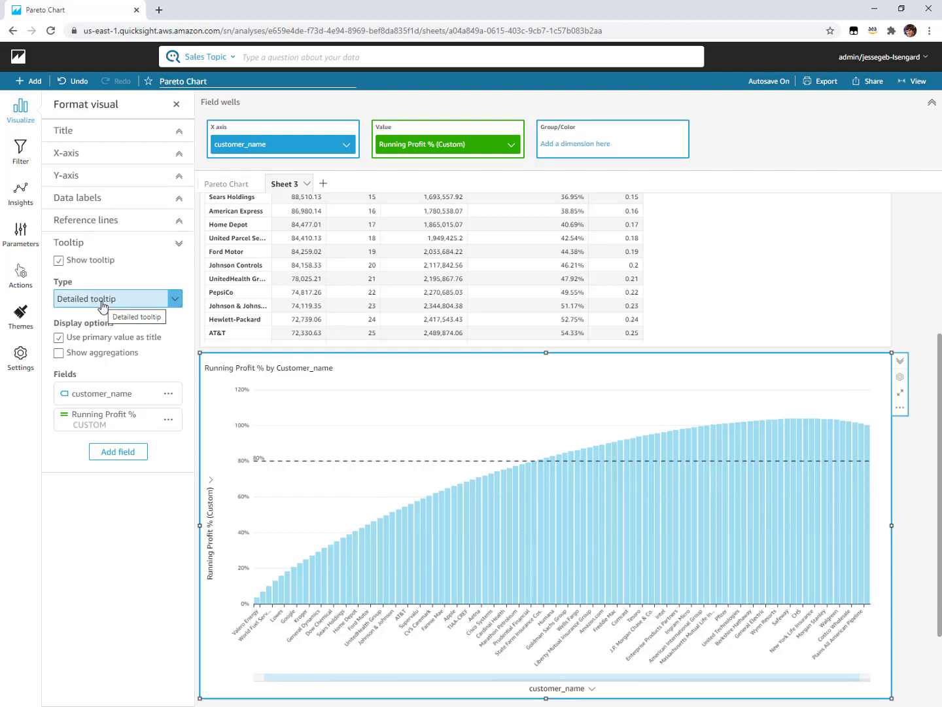
pyautogui.click(157, 300)
pyautogui.click(139, 318)
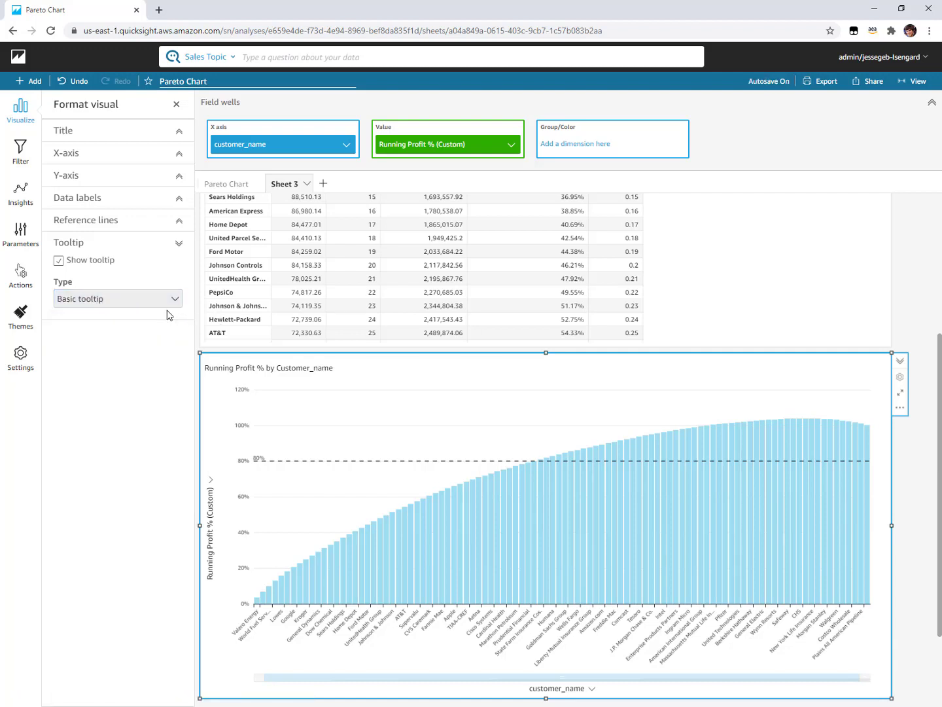
pyautogui.click(168, 305)
pyautogui.click(157, 332)
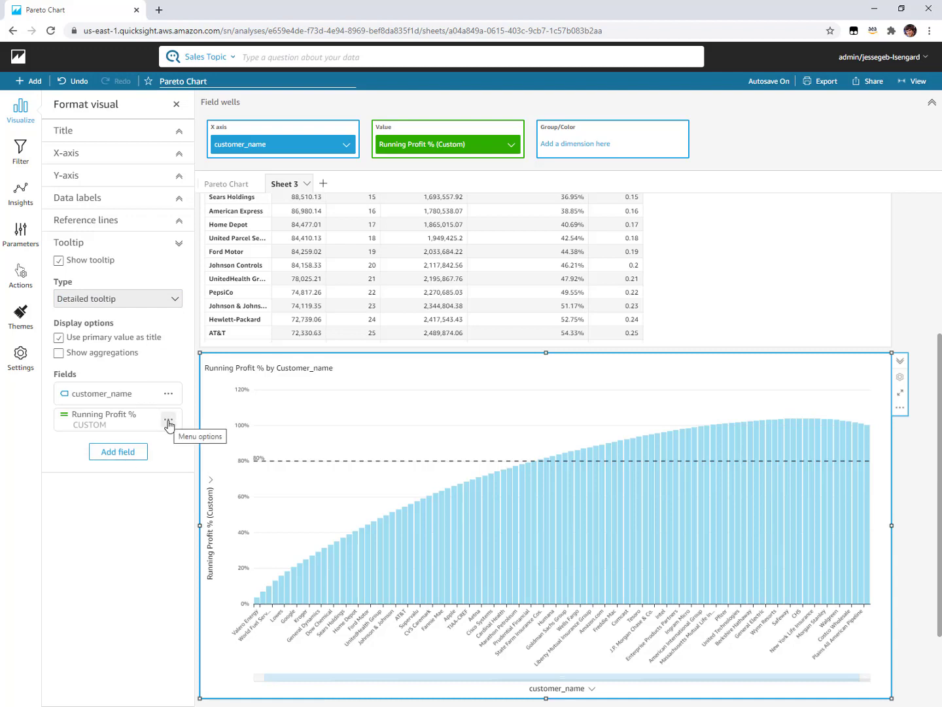
# - Add Profit Rank as a tooltip field and save it
pyautogui.click(132, 451)
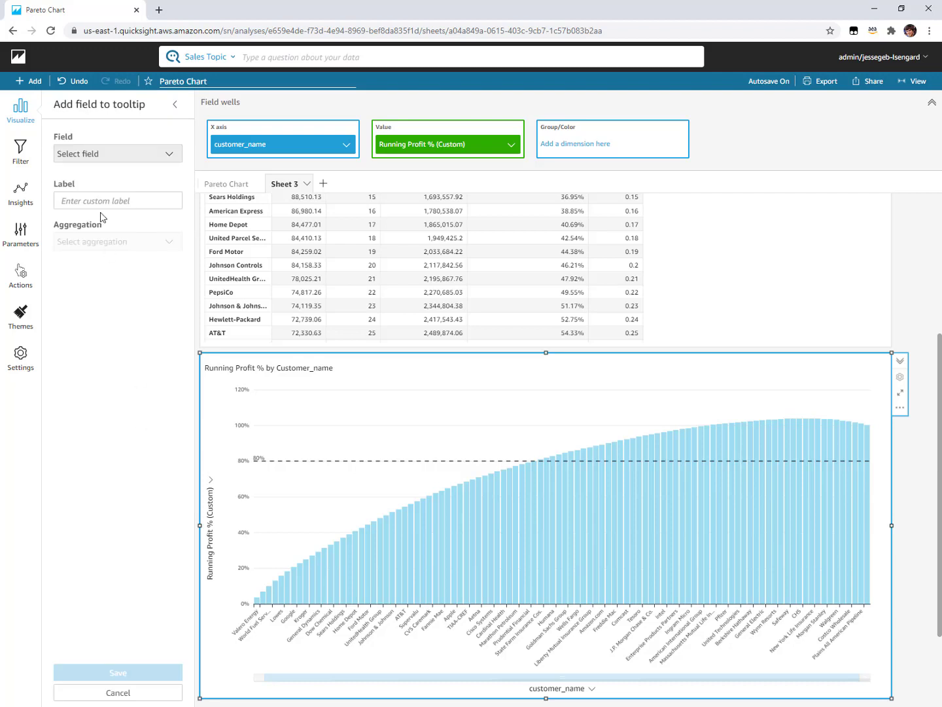
pyautogui.click(105, 163)
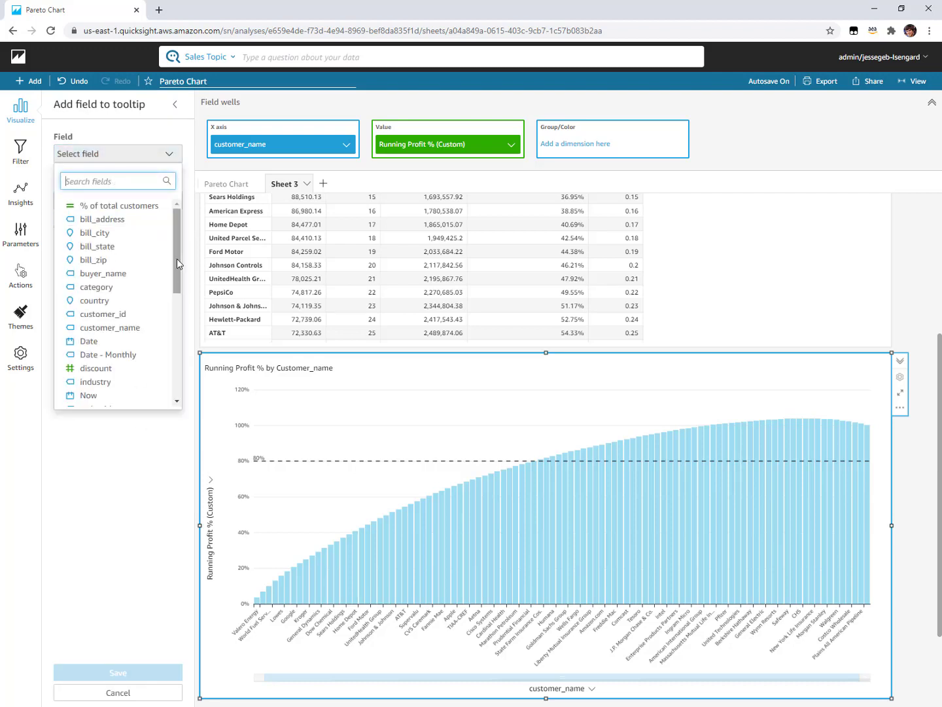
pyautogui.moveTo(177, 258); pyautogui.dragTo(185, 333)
pyautogui.scroll(-2, 172, 332)
pyautogui.click(110, 250)
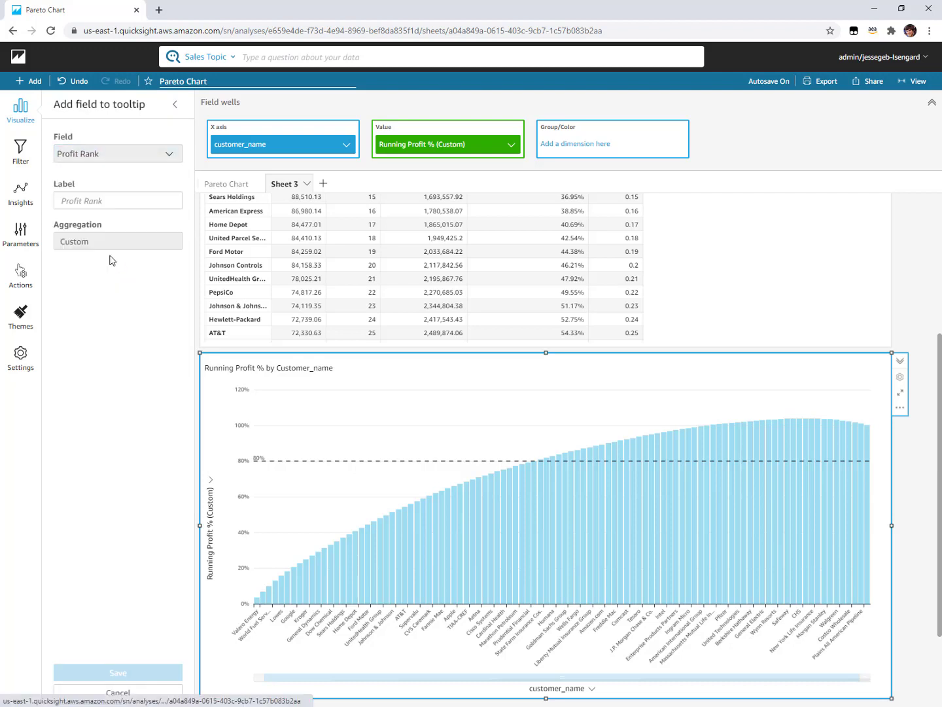
pyautogui.click(144, 673)
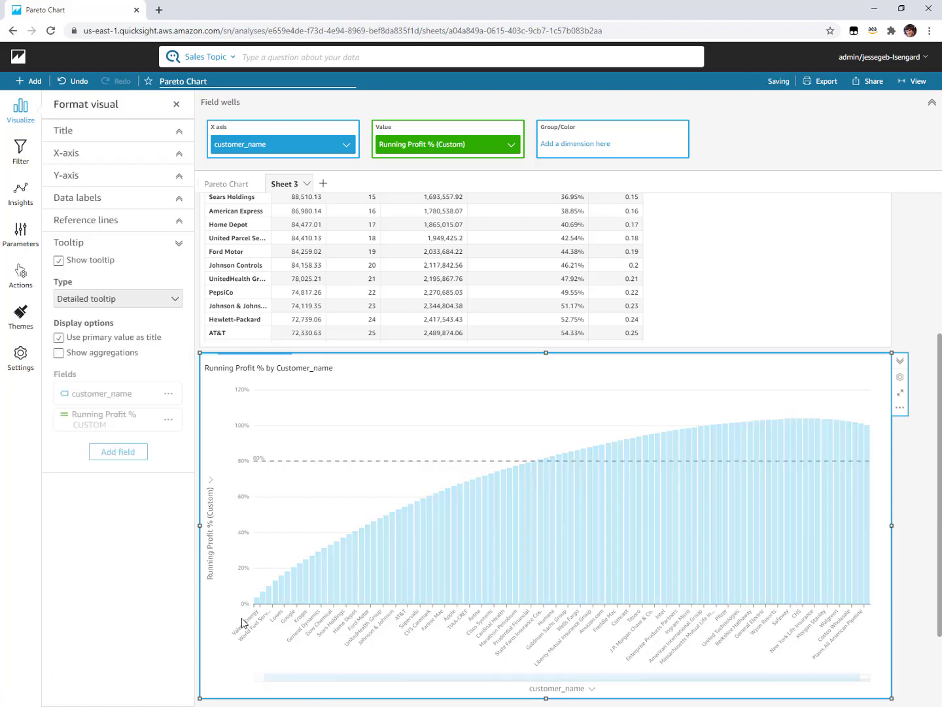
pyautogui.moveTo(529, 526)
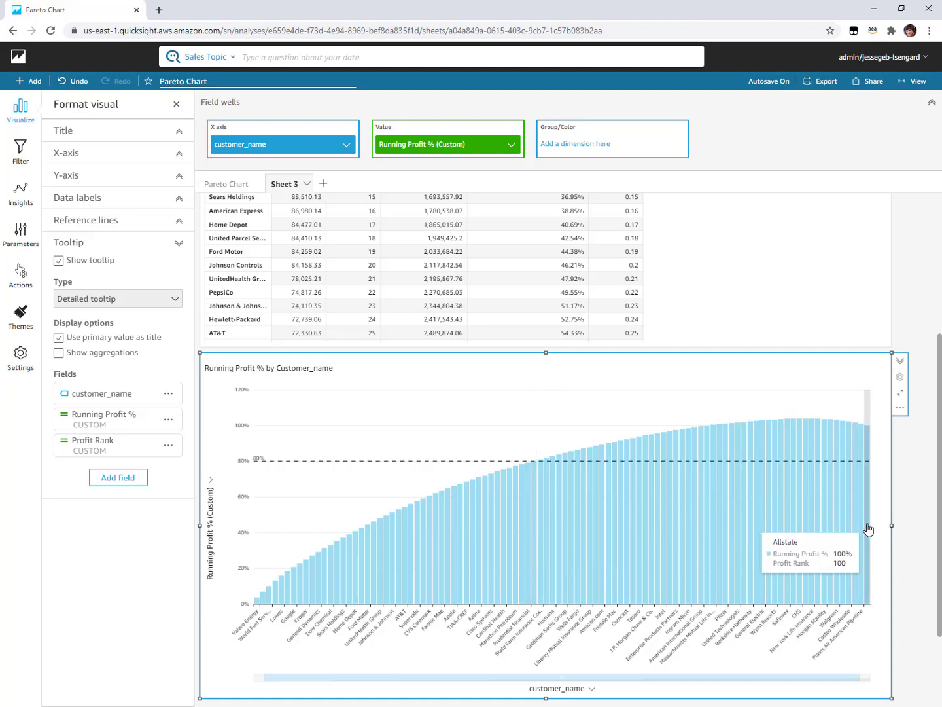
pyautogui.moveTo(524, 467)
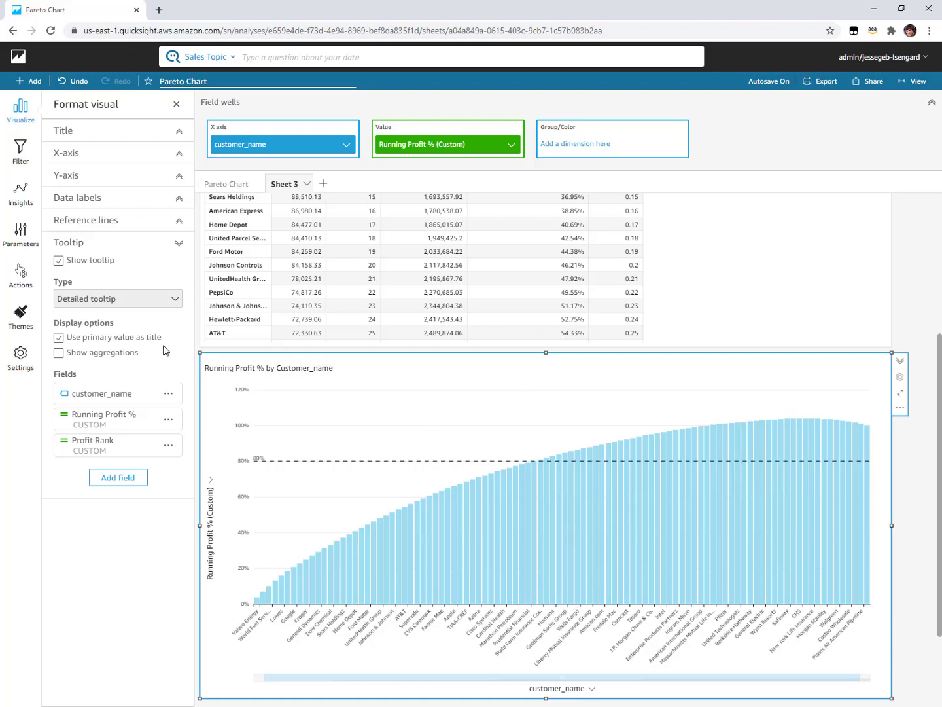
# - Start a new calculated field with formula {Profit Rank}/distinctCountOver({customer_name}, [], PRE_AGG)
pyautogui.click(176, 104)
pyautogui.click(30, 82)
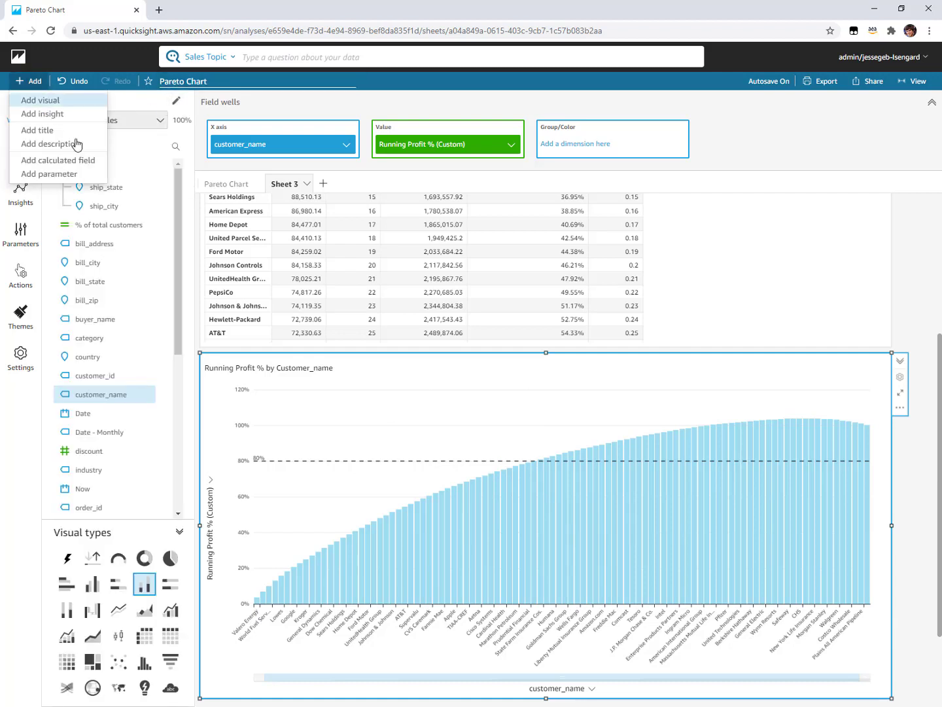
pyautogui.click(69, 161)
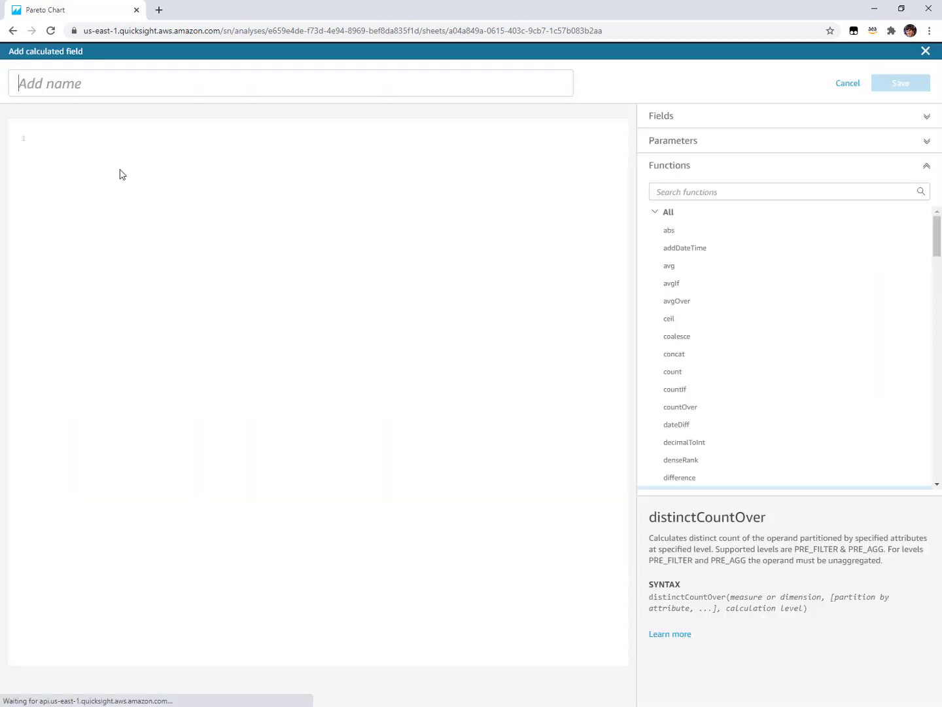
pyautogui.click(108, 170)
pyautogui.write('prof')
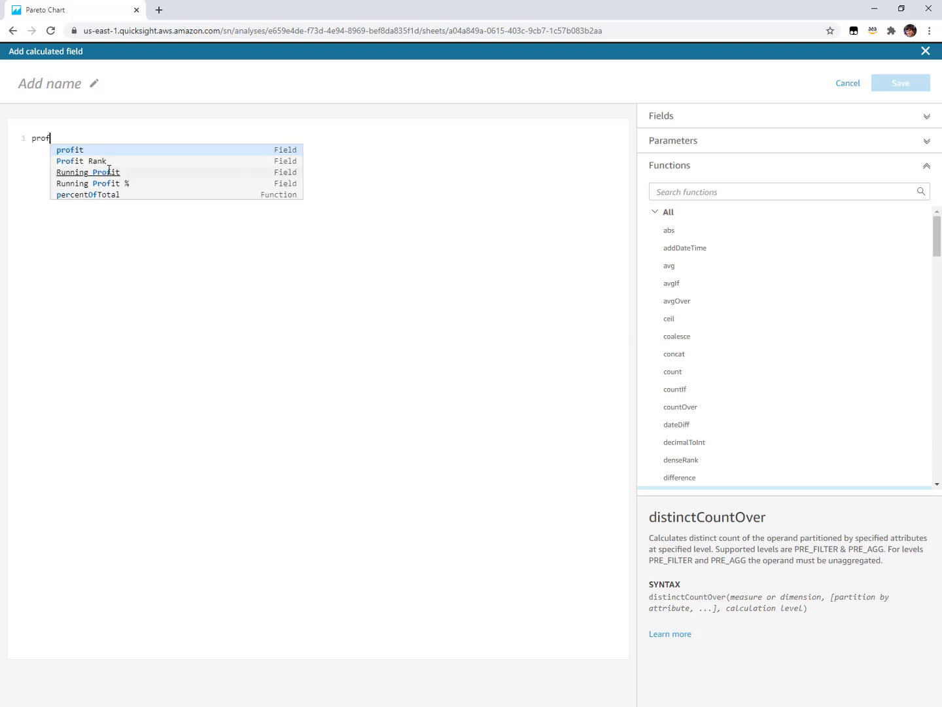
pyautogui.press('Down')
pyautogui.press('Return')
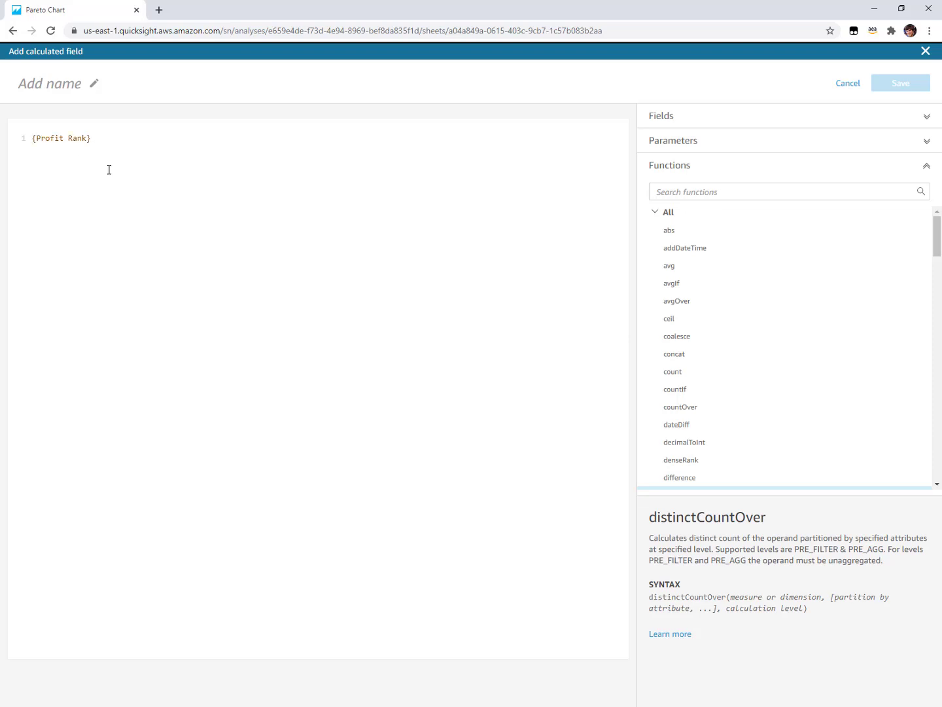
pyautogui.write('/di')
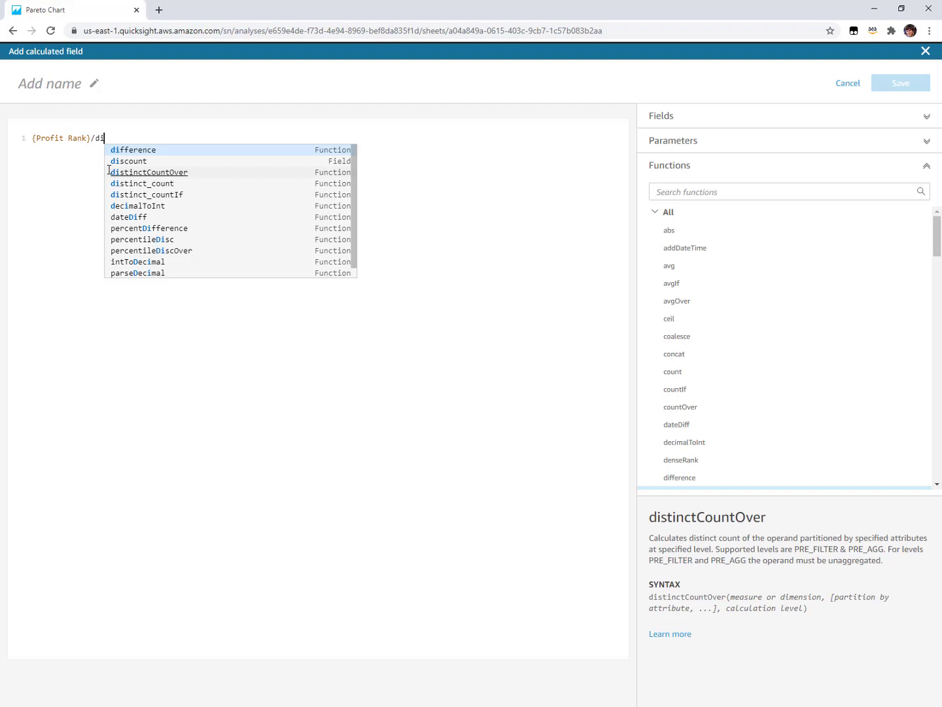
pyautogui.click(145, 172)
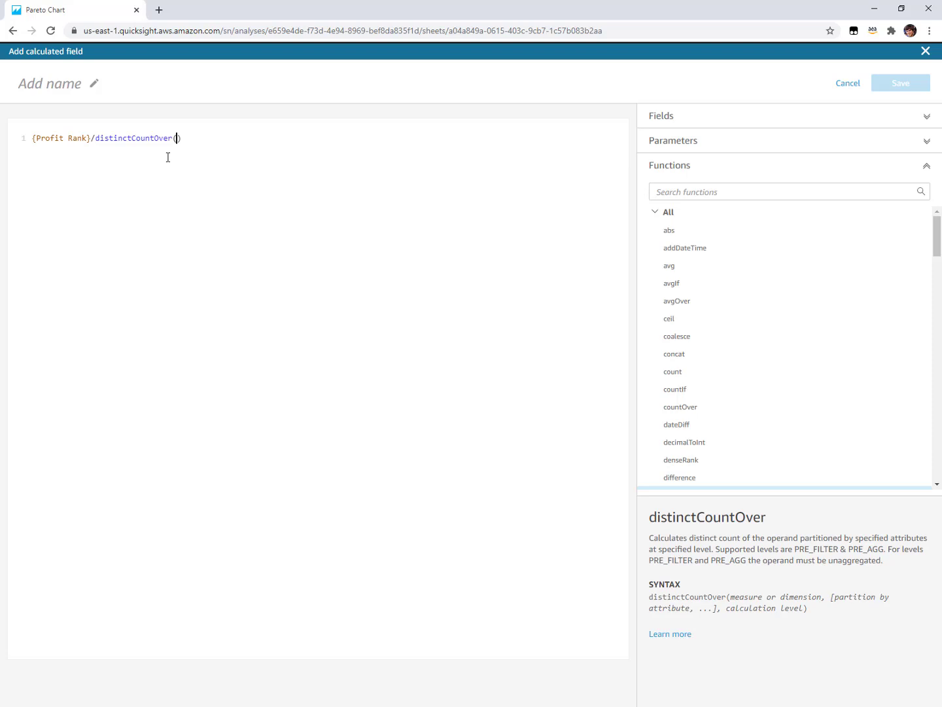
pyautogui.write('cu')
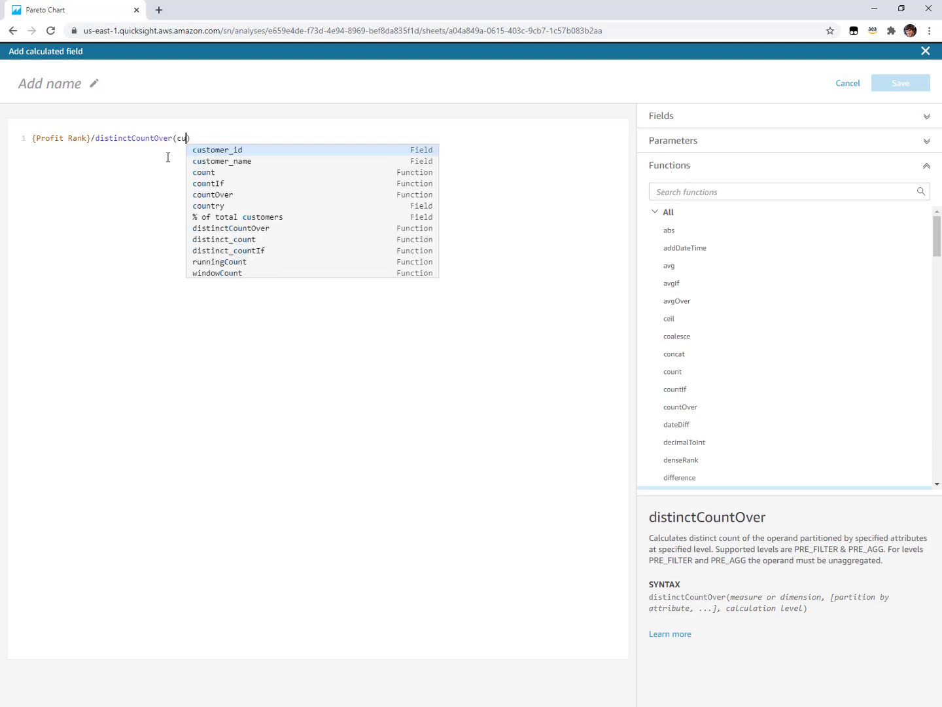
pyautogui.press('Down')
pyautogui.press('Return')
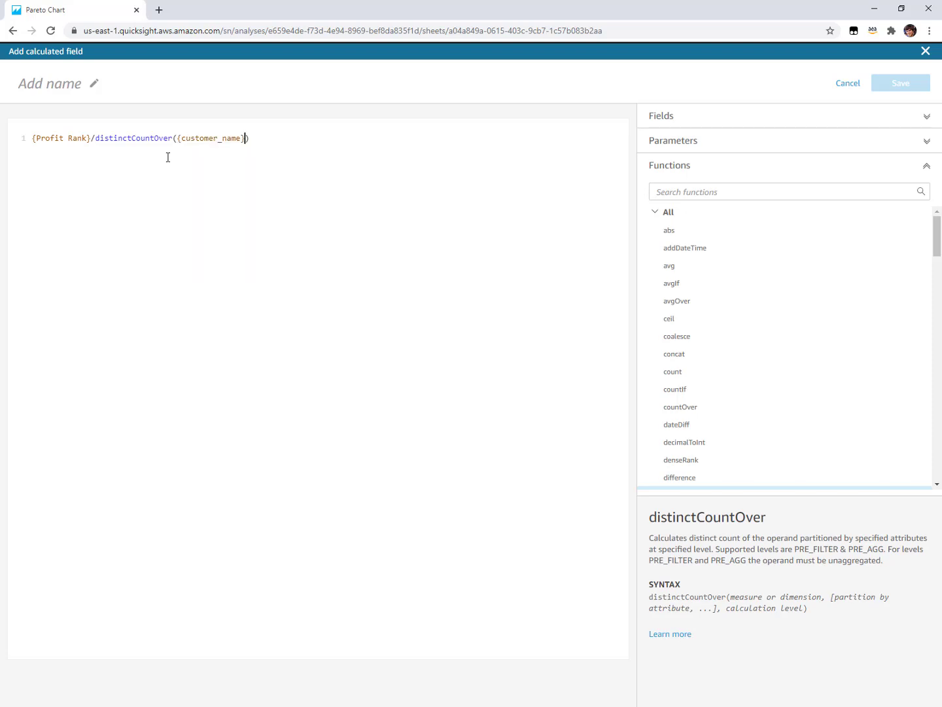
pyautogui.write(', [], PRE_AGG')
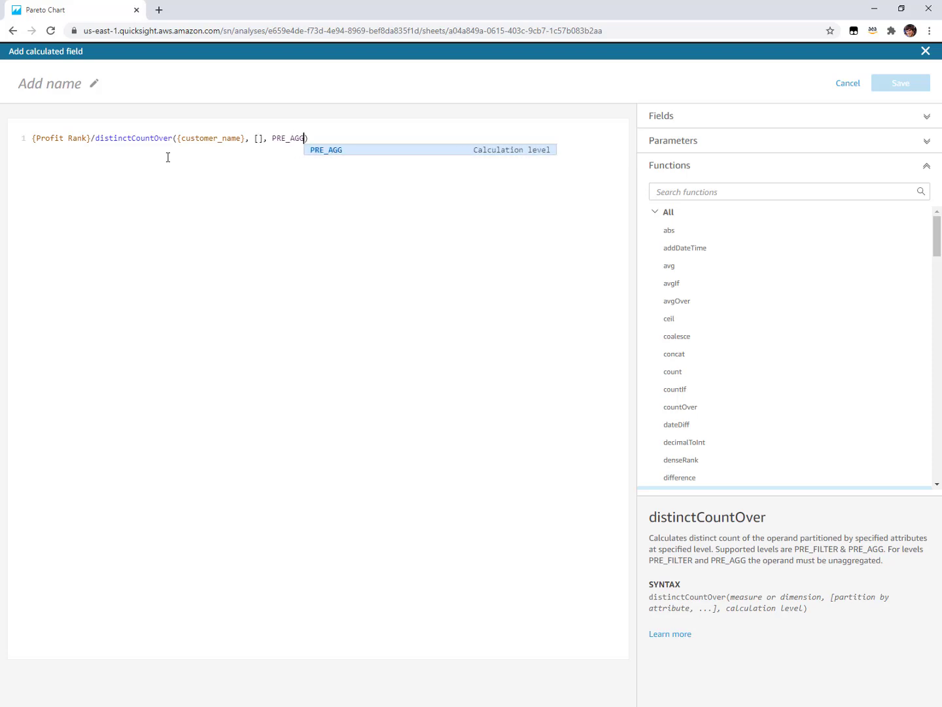
pyautogui.write(')')
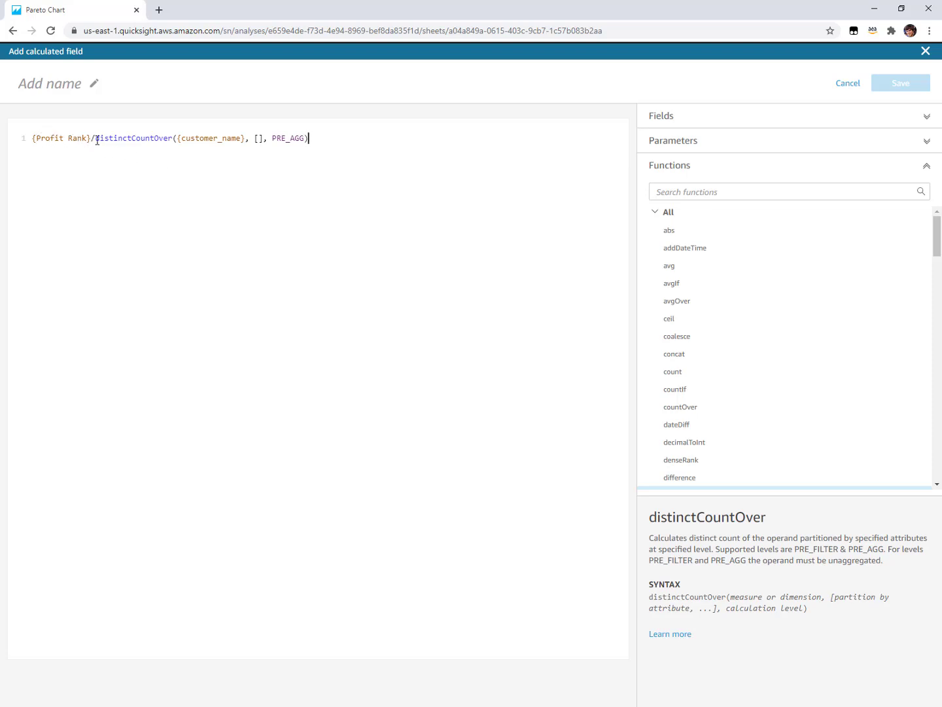
# - Wrap the distinctCountOver expression in min() in the formula
pyautogui.moveTo(309, 138); pyautogui.dragTo(96, 137)
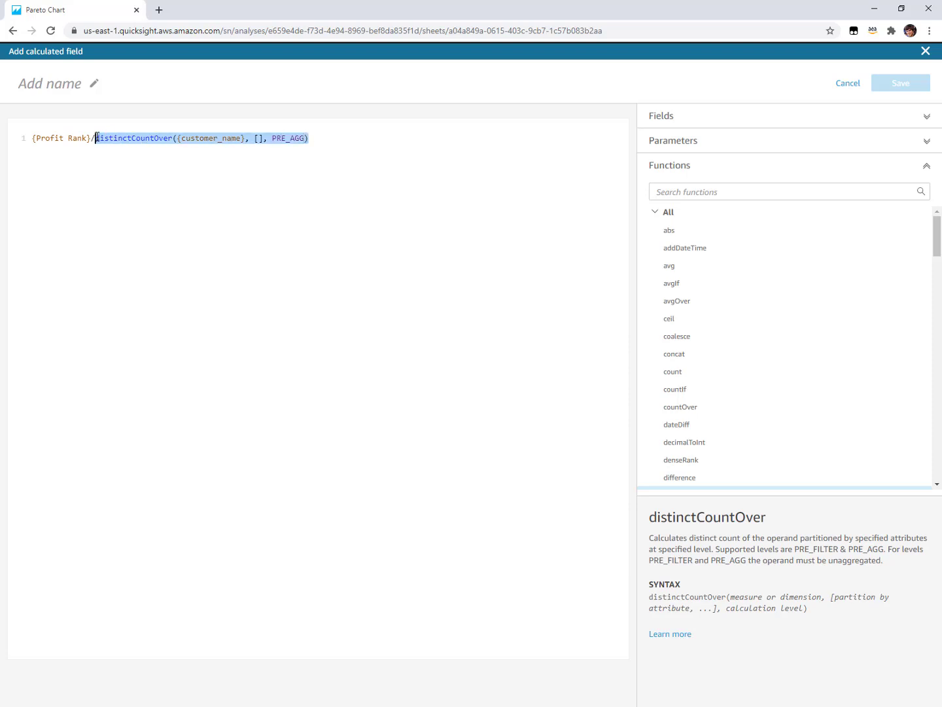
pyautogui.click(127, 154)
pyautogui.click(95, 136)
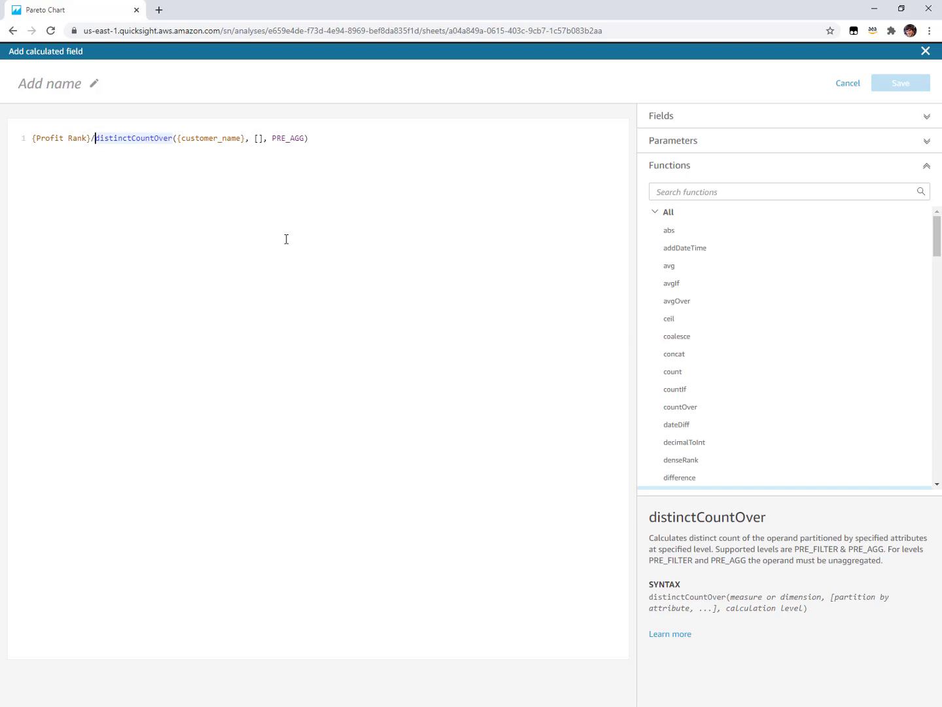
pyautogui.write('min(')
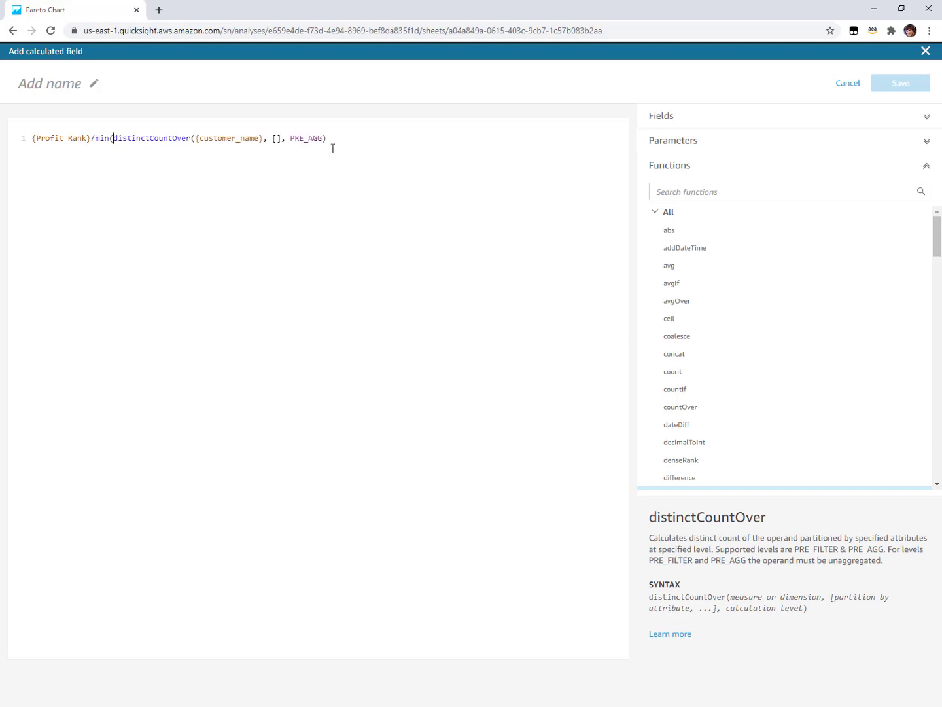
pyautogui.click(333, 138)
# - Name the calculated field '% Of Total Customers' and save it
pyautogui.click(42, 83)
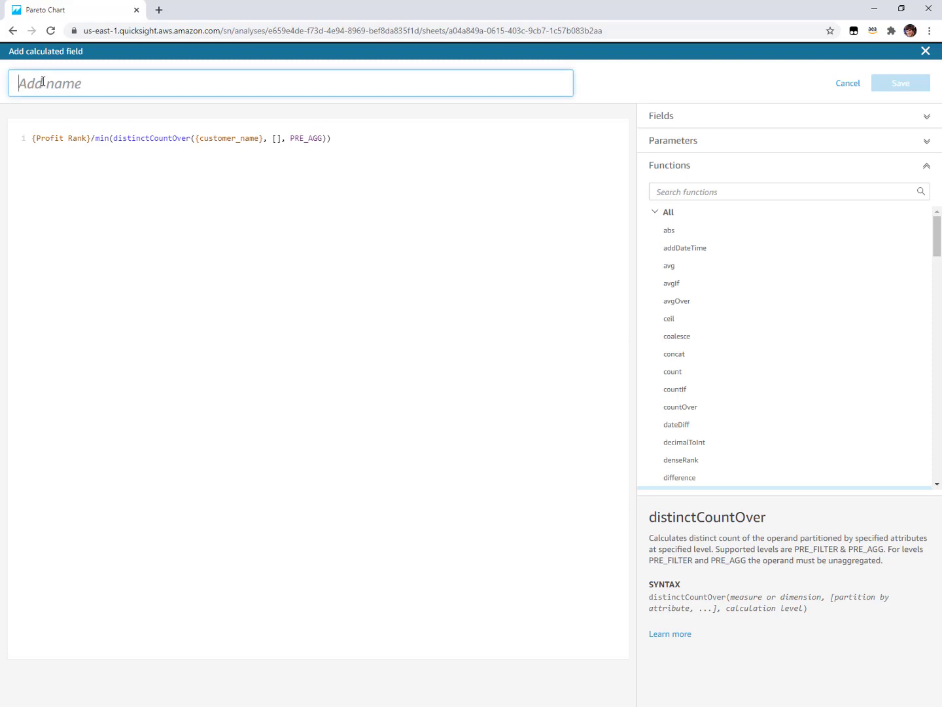
pyautogui.write('% Of Total ')
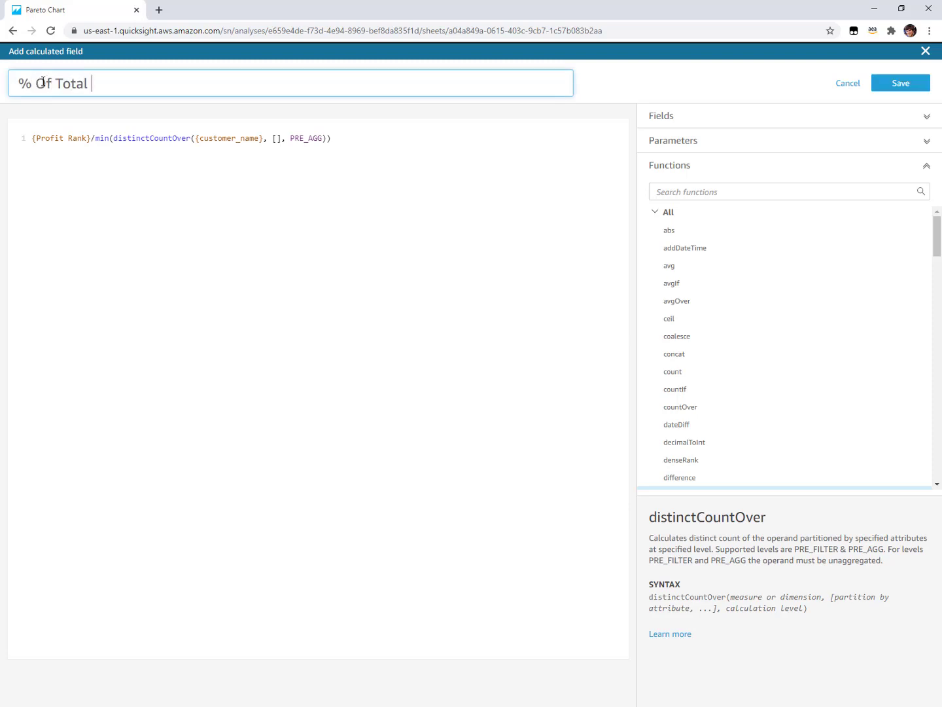
pyautogui.write('Customers')
pyautogui.click(248, 206)
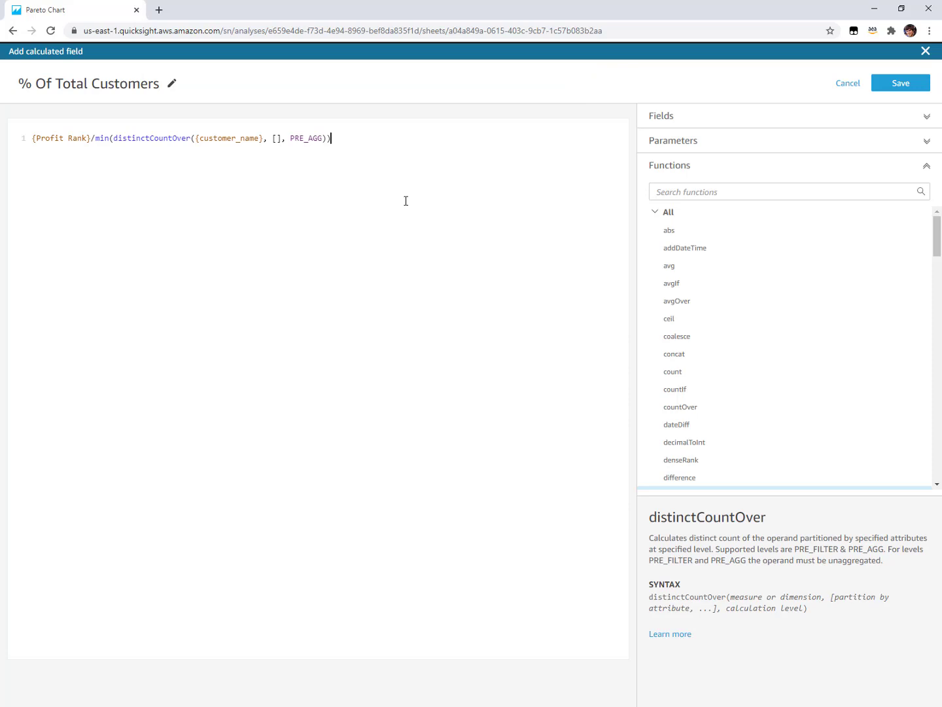
pyautogui.click(888, 87)
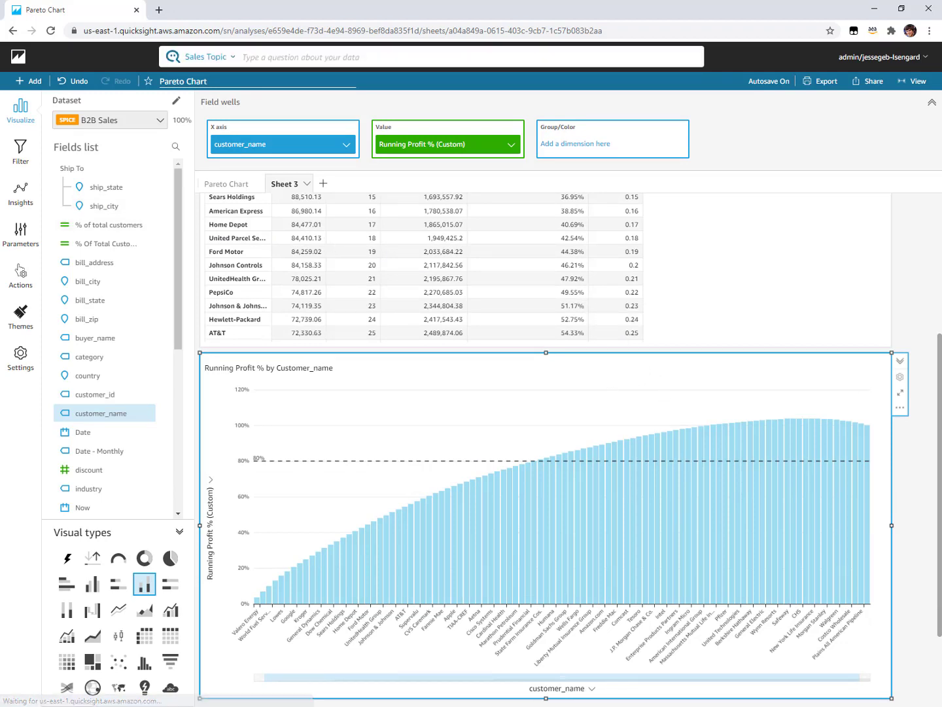
# - Add % Of Total Customers as a field in the chart's detailed tooltip and save
pyautogui.click(900, 377)
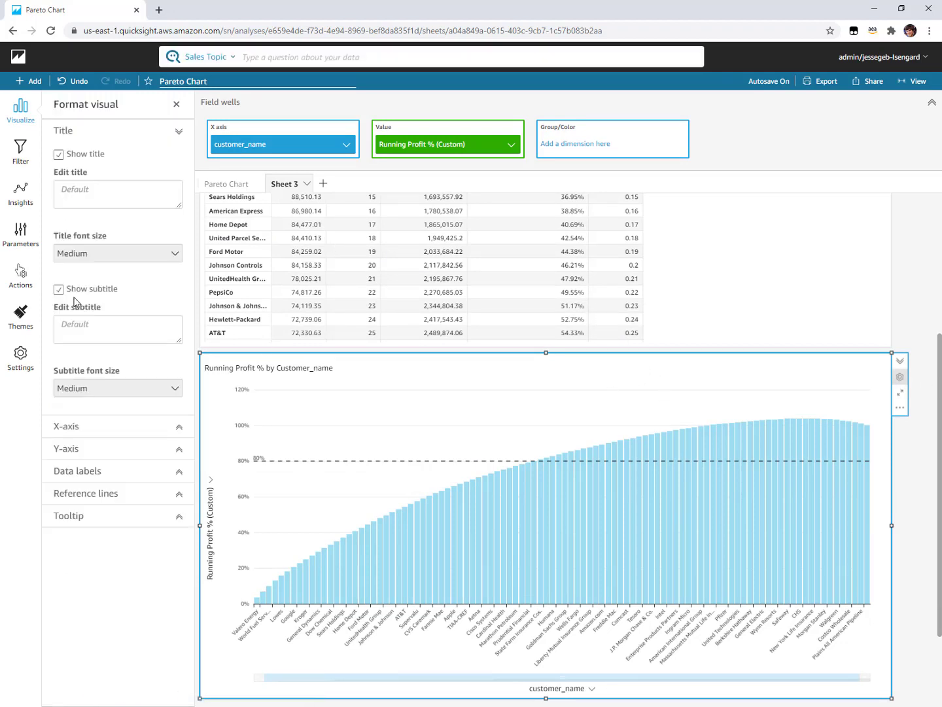
pyautogui.click(127, 517)
pyautogui.click(119, 481)
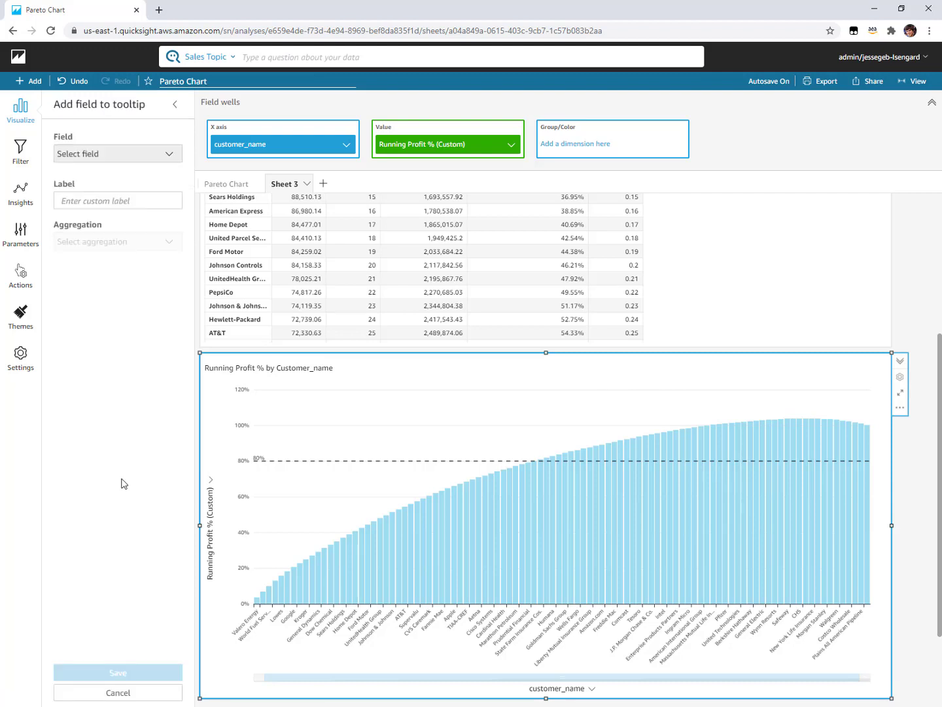
pyautogui.click(95, 161)
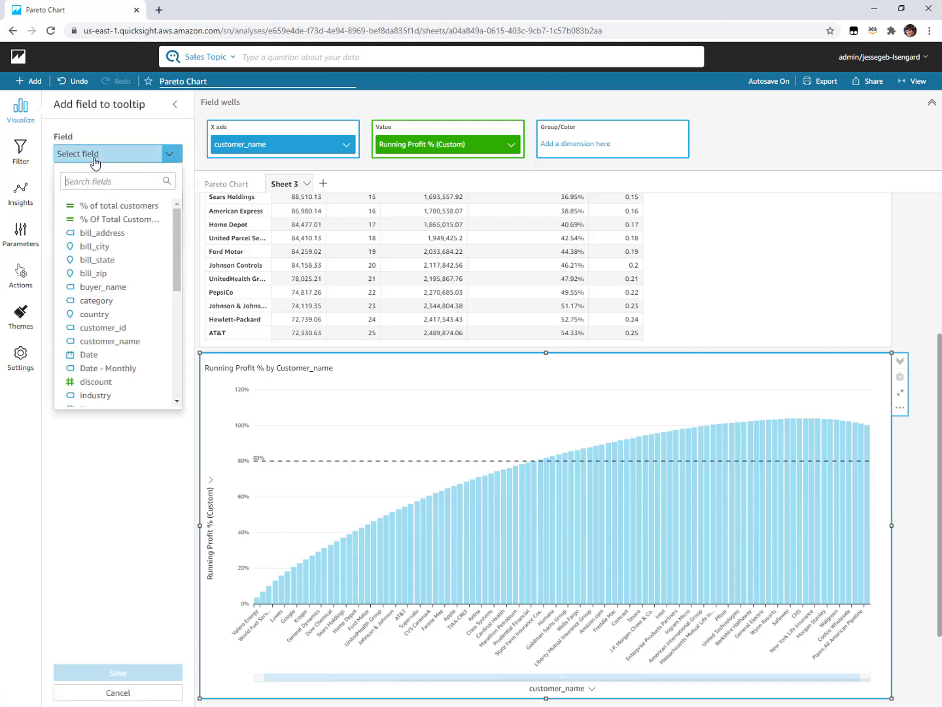
pyautogui.click(120, 220)
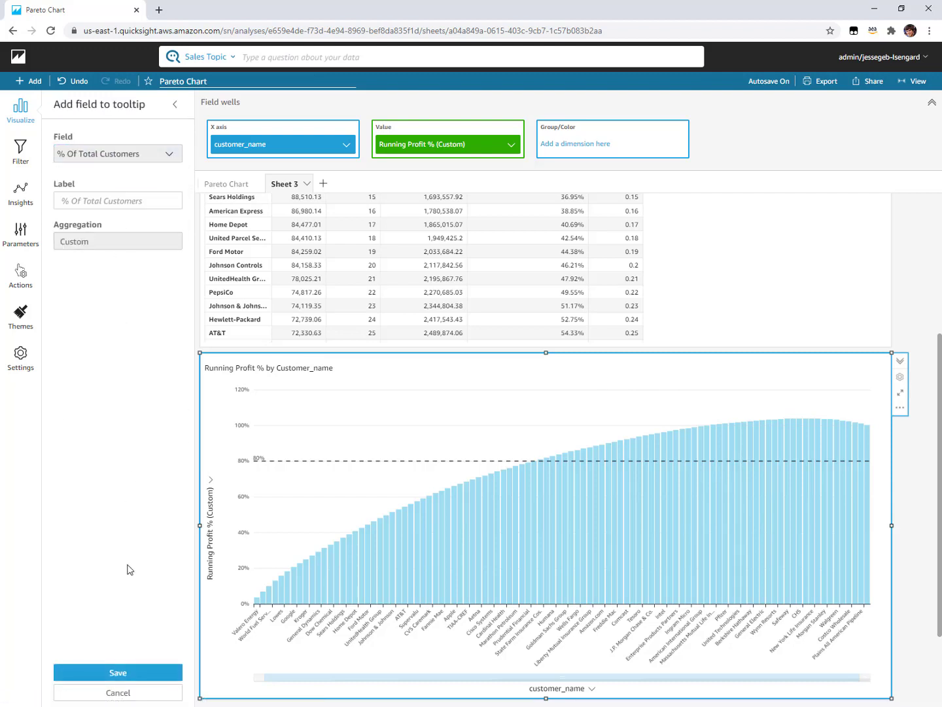
pyautogui.click(123, 671)
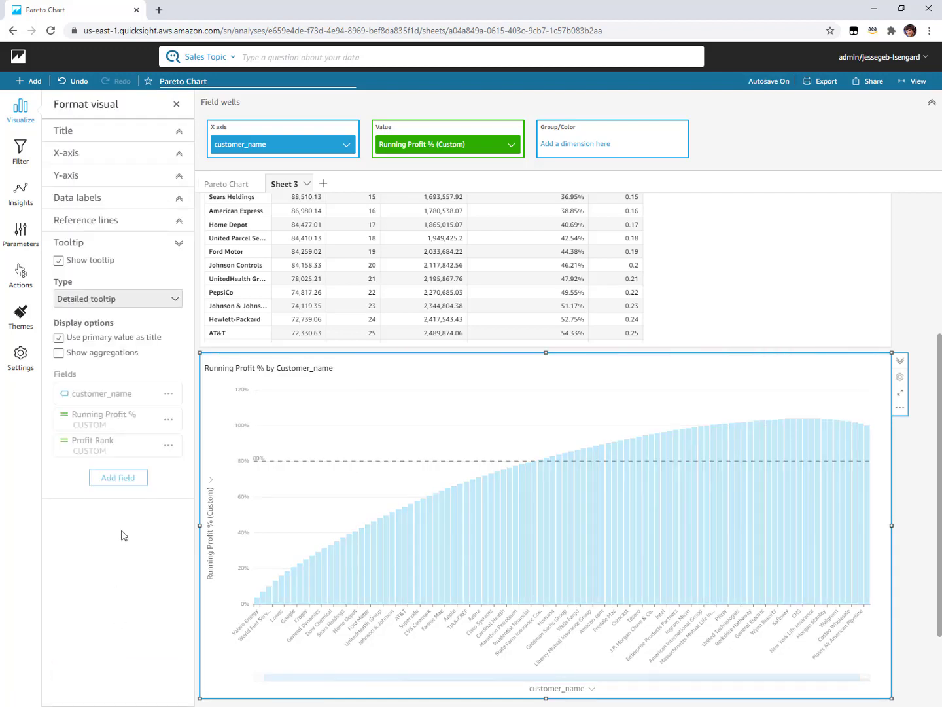
# - Set the % Of Total Customers field to show as Percent
pyautogui.moveTo(580, 523)
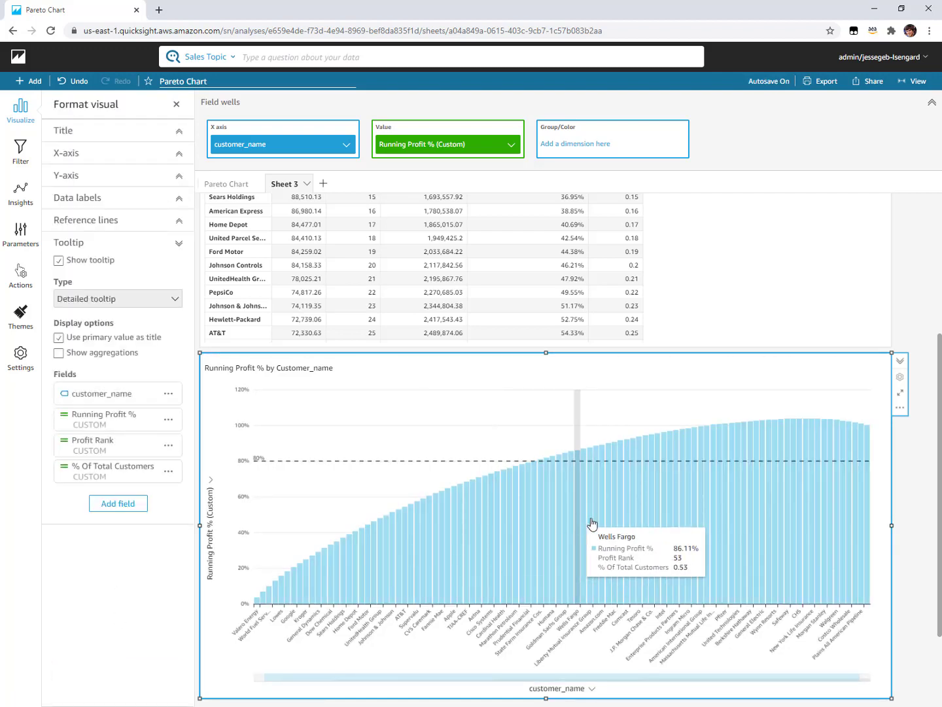
pyautogui.moveTo(628, 520)
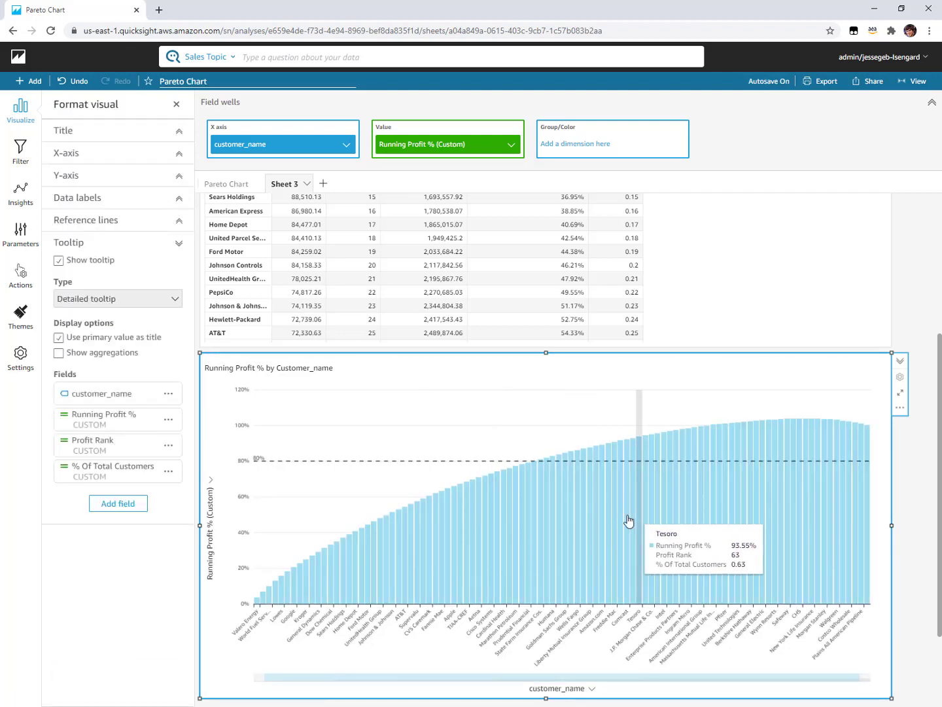
pyautogui.click(176, 104)
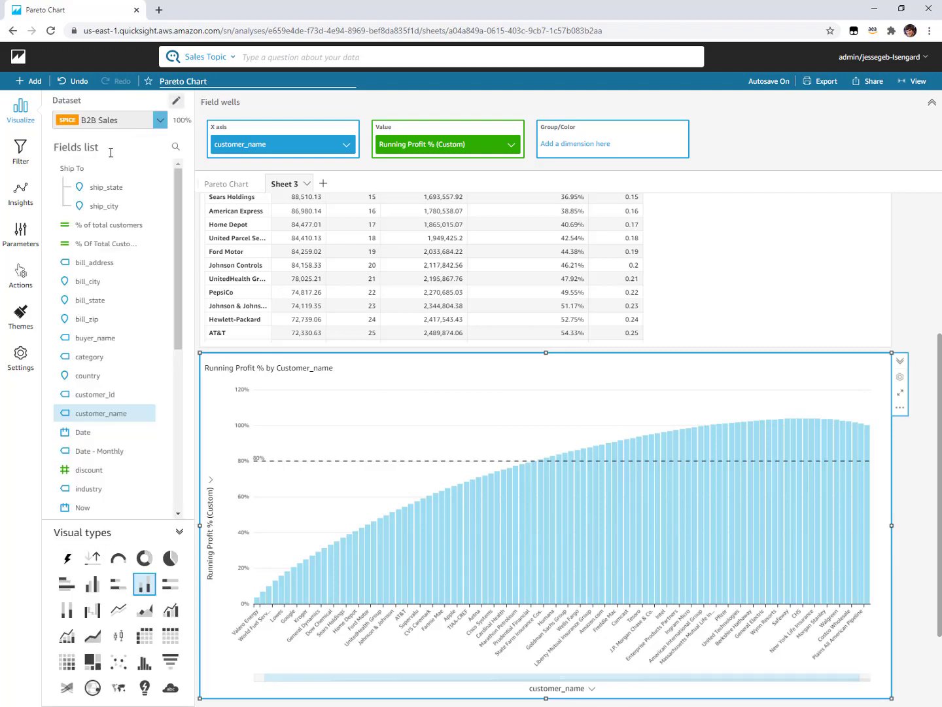
pyautogui.click(162, 246)
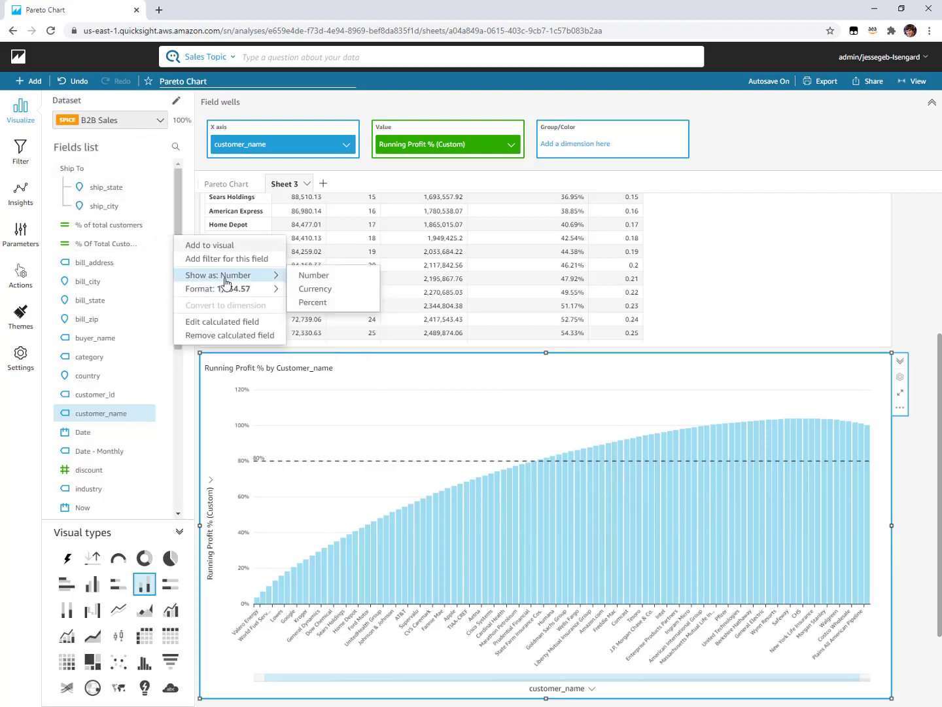
pyautogui.moveTo(256, 291)
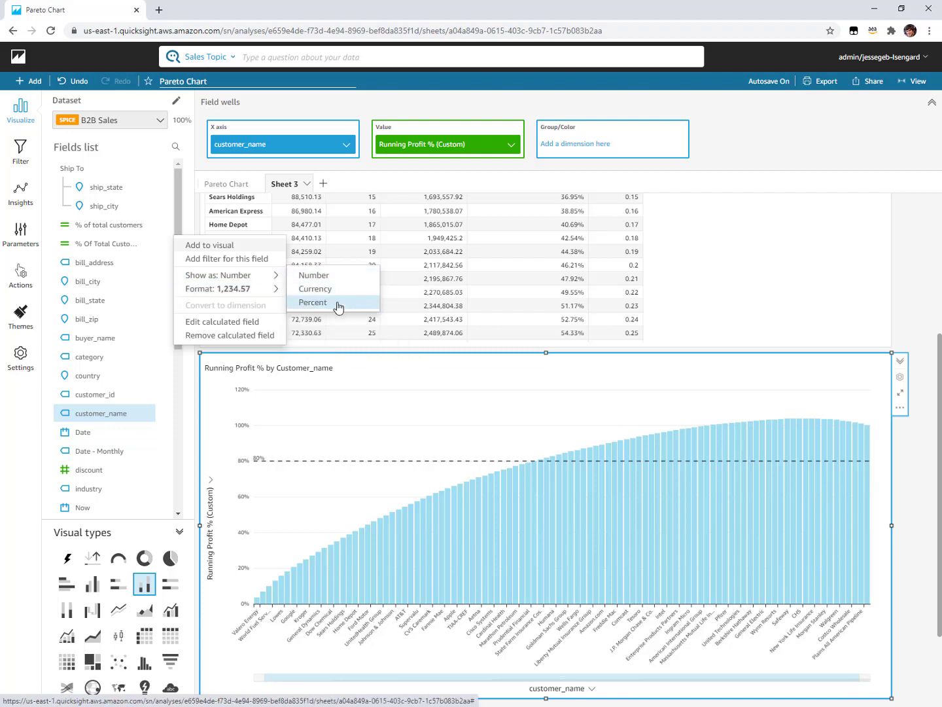
pyautogui.click(337, 306)
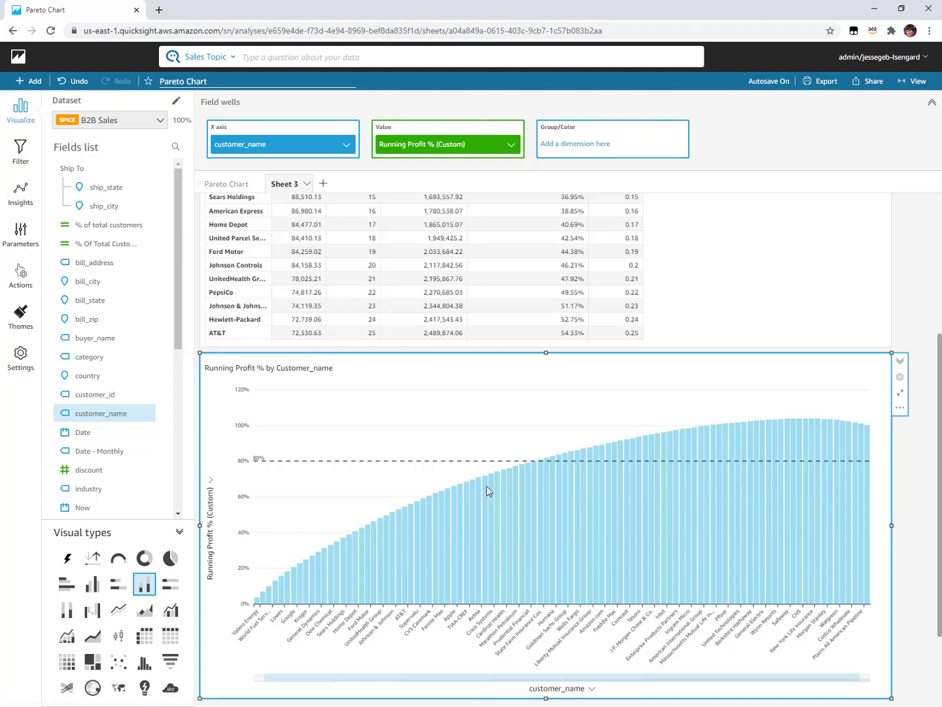